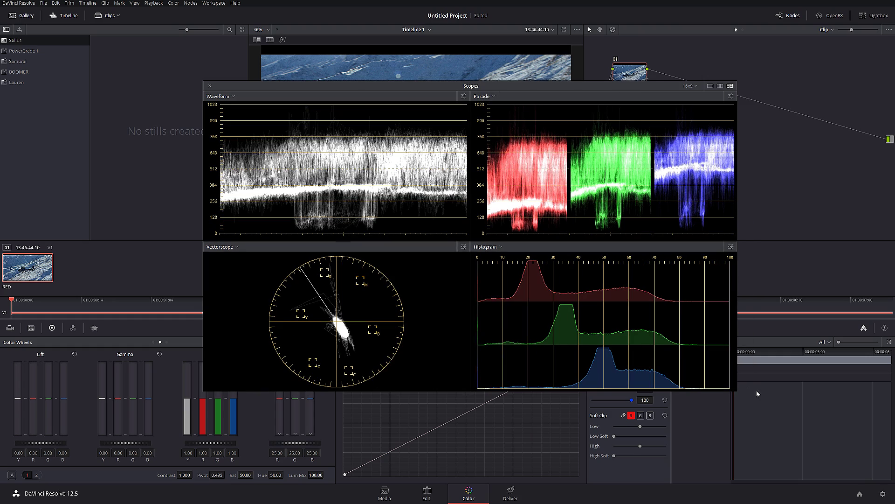
Shrink the Scopes window and move it clear of the viewer and node graph.
{"action": "left_click_drag", "start_coordinate": [752, 391], "coordinate": [522, 269]}
{"action": "left_click_drag", "start_coordinate": [262, 86], "coordinate": [625, 293]}
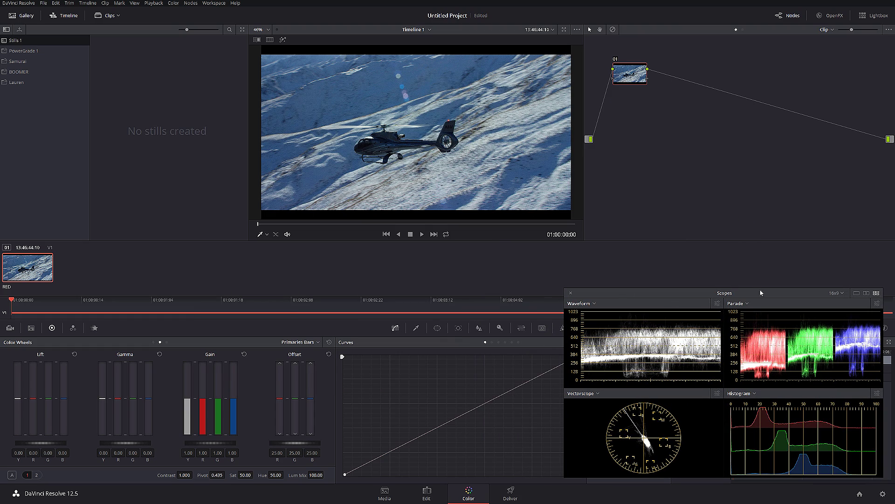
{"action": "left_click_drag", "start_coordinate": [761, 293], "coordinate": [772, 298]}
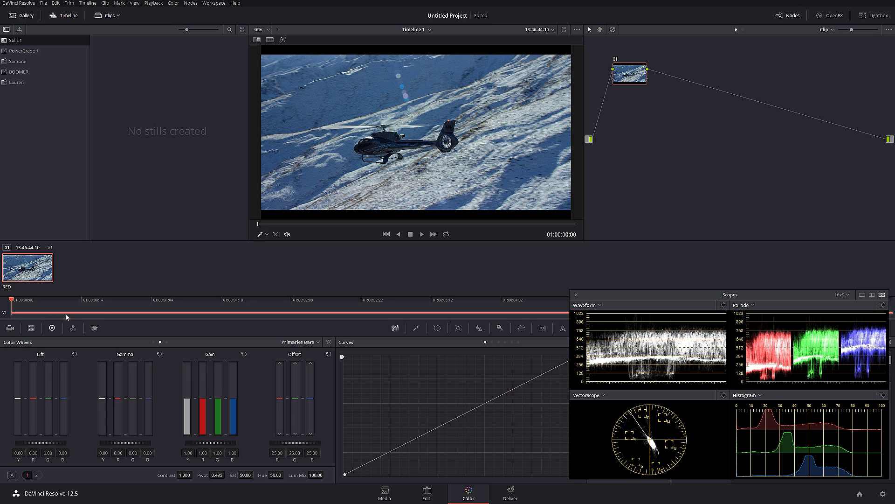
In the RED clip's Camera Raw settings, set Decode Using to Clip and the gamma curve to REDlog Film.
{"action": "left_click", "coordinate": [10, 328]}
{"action": "left_click", "coordinate": [93, 371]}
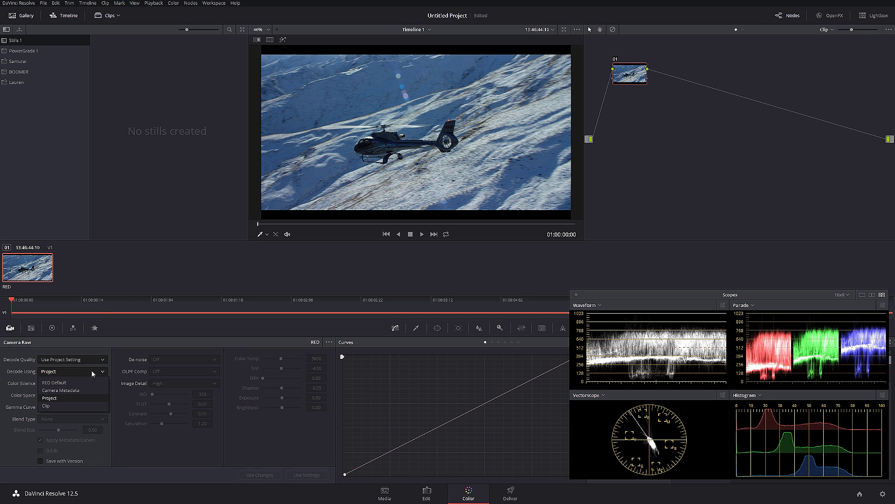
{"action": "left_click", "coordinate": [60, 404]}
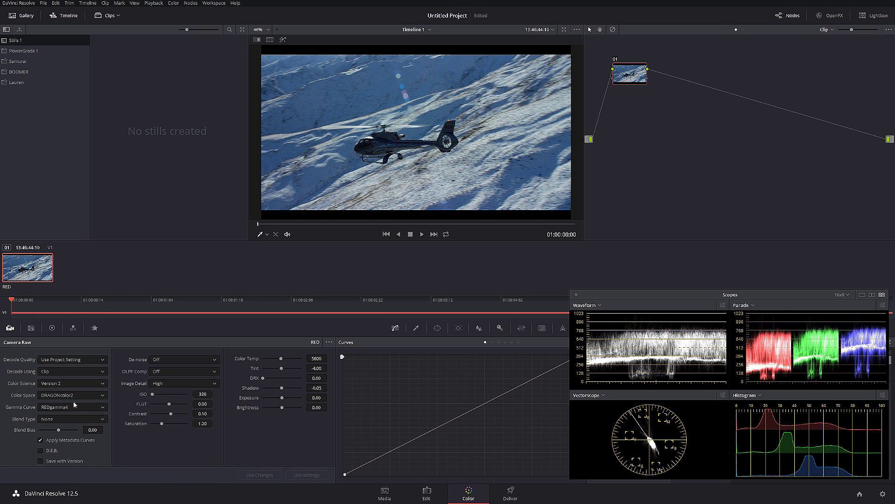
{"action": "left_click", "coordinate": [79, 408]}
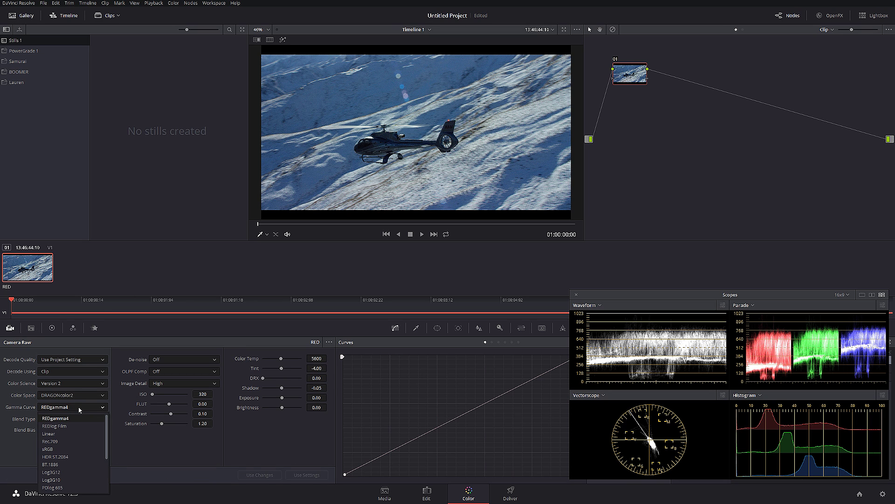
{"action": "left_click", "coordinate": [55, 426]}
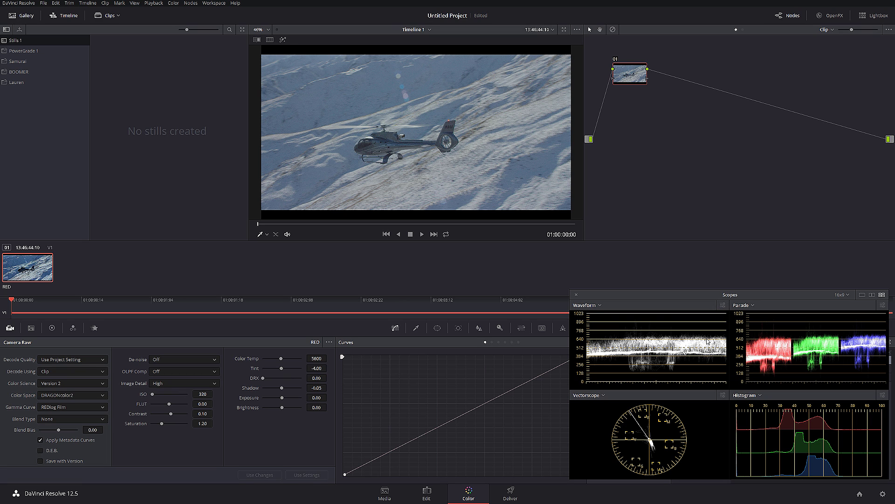
Inspect the image grain up close at 01:00:00:18 and label node 01 "Noise".
{"action": "left_click_drag", "start_coordinate": [628, 77], "coordinate": [623, 120]}
{"action": "scroll", "coordinate": [367, 186], "scroll_direction": "up", "scroll_amount": 8}
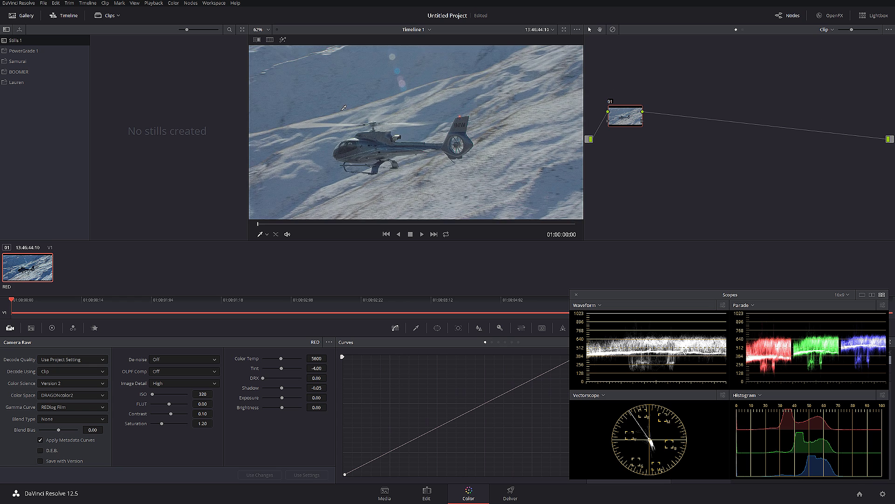
{"action": "scroll", "coordinate": [372, 107], "scroll_direction": "up", "scroll_amount": 10}
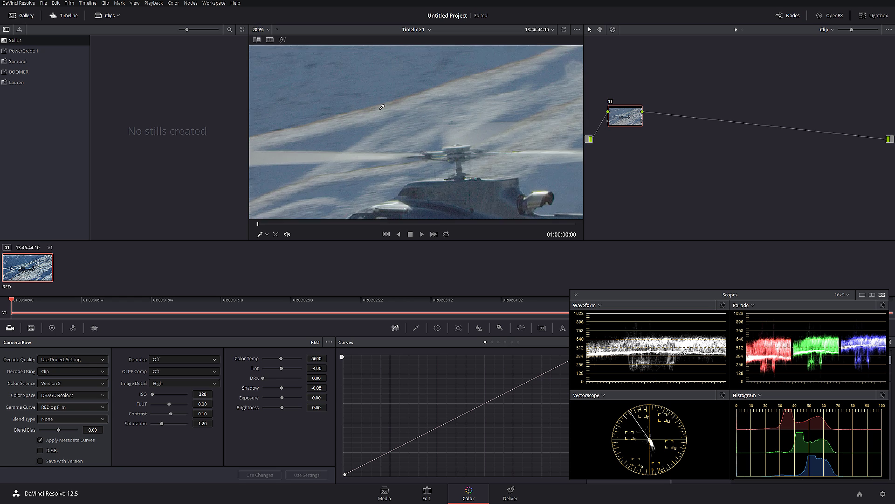
{"action": "scroll", "coordinate": [404, 123], "scroll_direction": "up", "scroll_amount": 2}
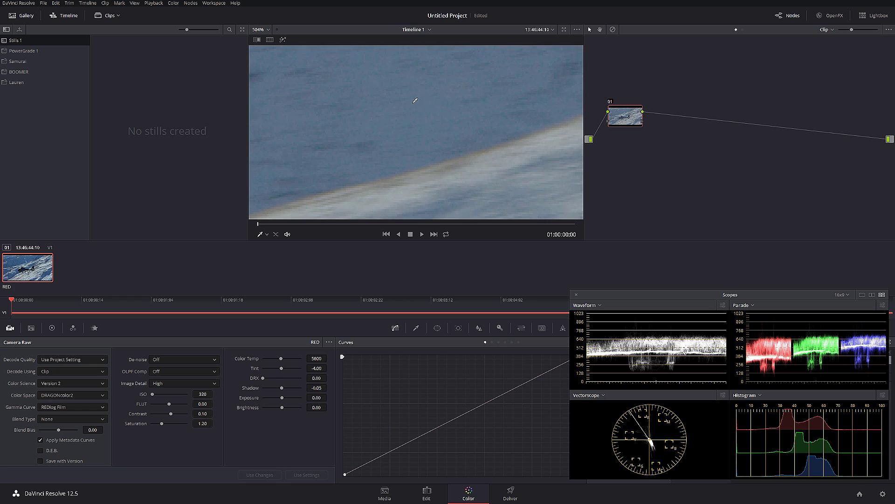
{"action": "left_click", "coordinate": [294, 224]}
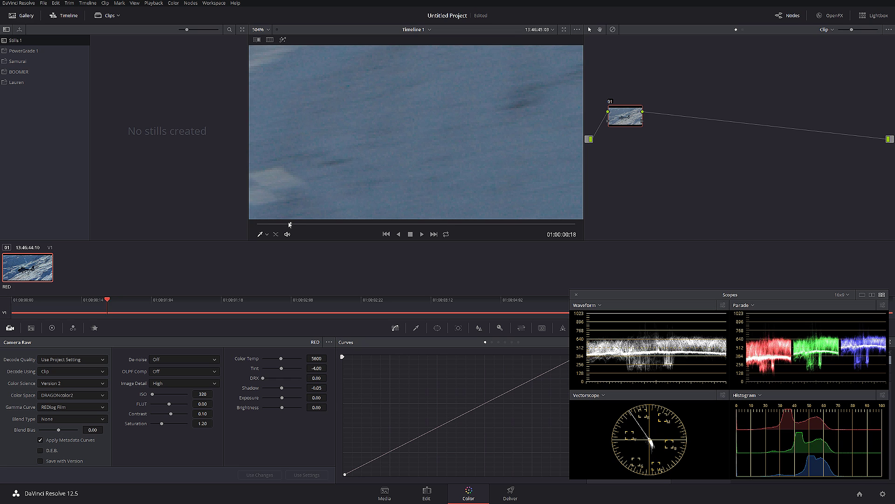
{"action": "right_click", "coordinate": [613, 115]}
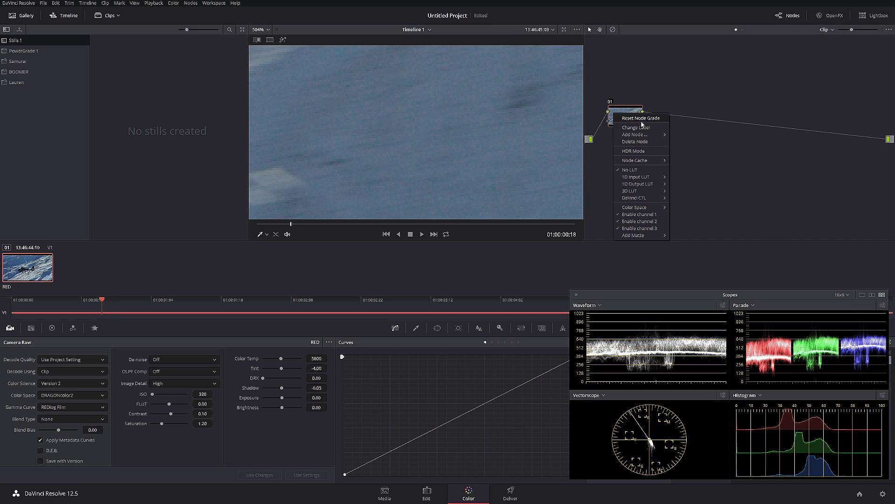
{"action": "left_click", "coordinate": [647, 124]}
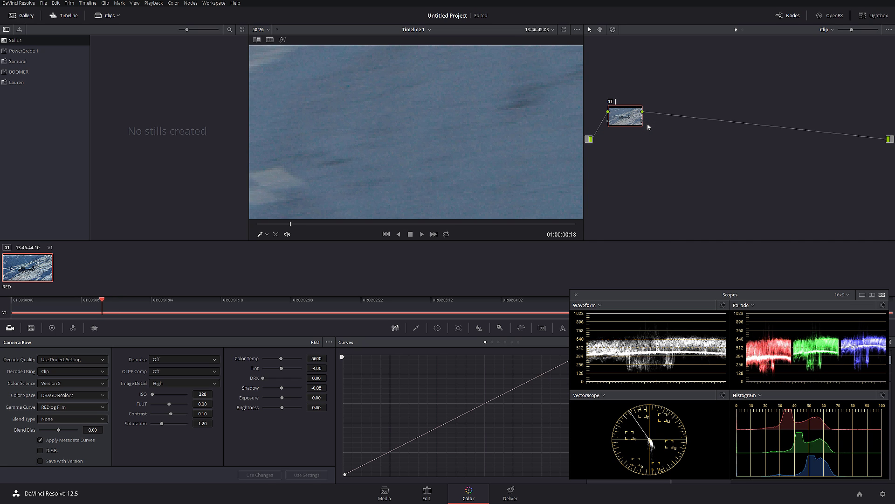
{"action": "type", "text": "Noise"}
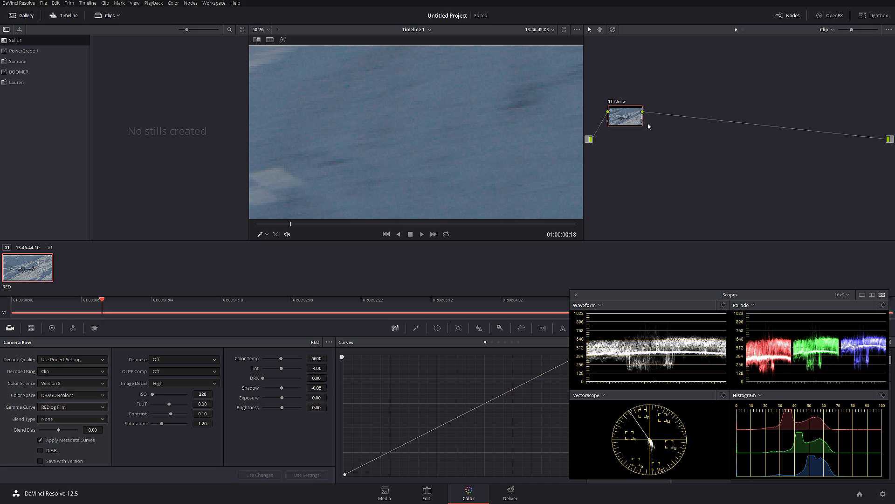
Set the spatial noise reduction's Chroma threshold to 10 on the Noise node.
{"action": "left_click", "coordinate": [94, 328]}
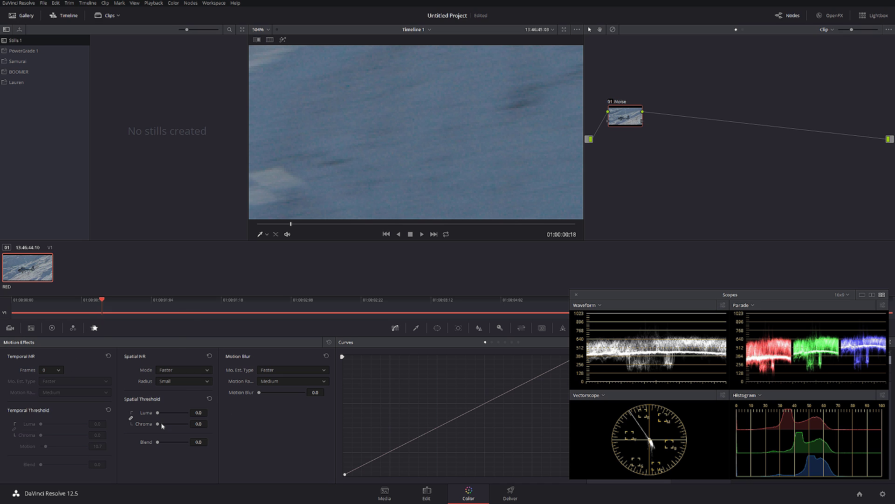
{"action": "left_click", "coordinate": [197, 424]}
{"action": "type", "text": "10"}
{"action": "key", "text": "Return"}
Compare the enlarged image with the Noise node off and on, and return the viewer to the full frame.
{"action": "scroll", "coordinate": [440, 133], "scroll_direction": "up", "scroll_amount": 3}
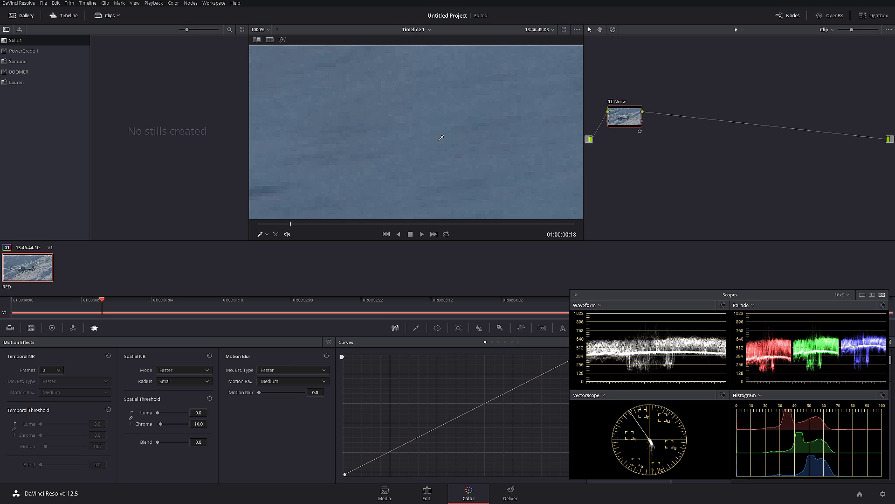
{"action": "left_click", "coordinate": [610, 102]}
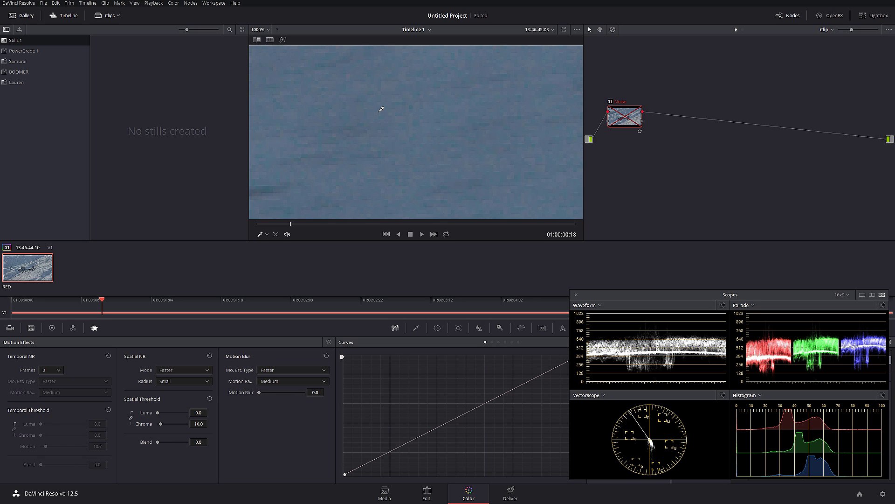
{"action": "left_click", "coordinate": [610, 103]}
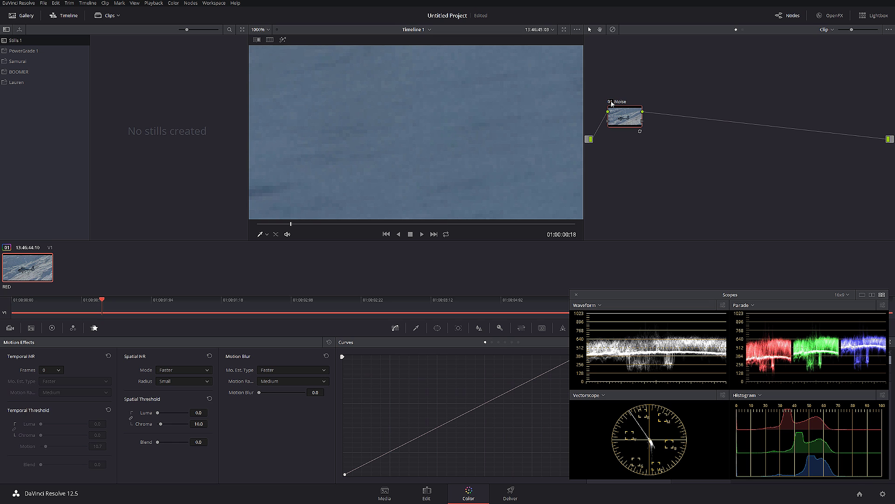
{"action": "key", "text": "shift+z"}
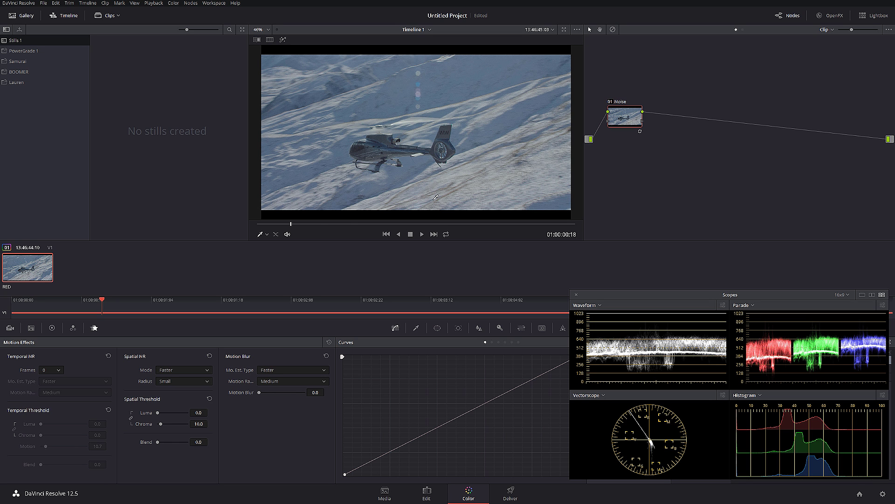
Apply 2.35 output blanking to the timeline and move the playhead to 01:00:06:15.
{"action": "left_click_drag", "start_coordinate": [293, 225], "coordinate": [312, 224]}
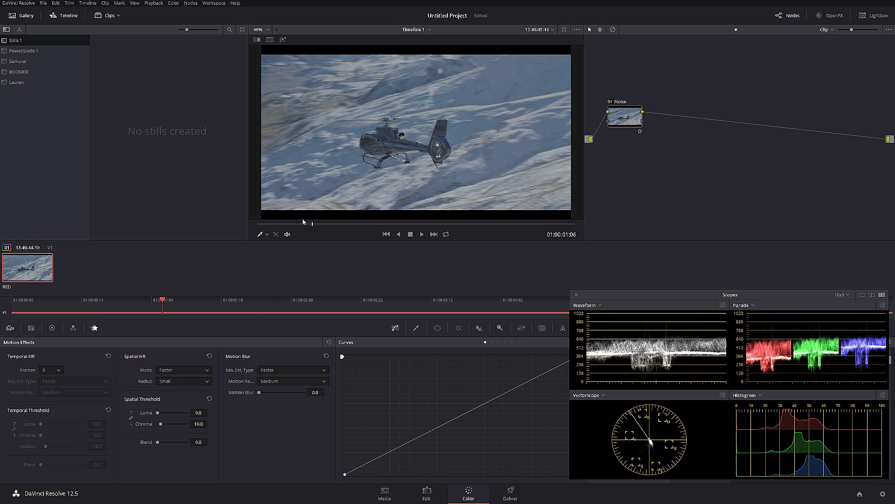
{"action": "left_click", "coordinate": [89, 2]}
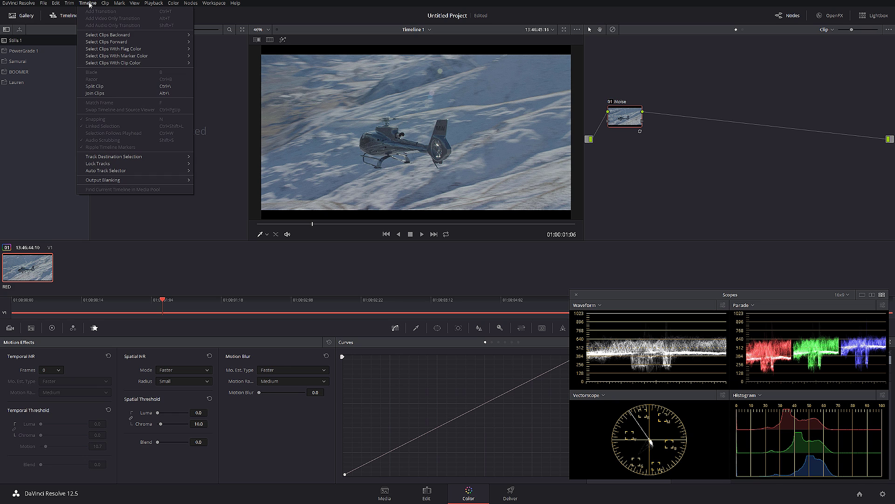
{"action": "mouse_move", "coordinate": [155, 181]}
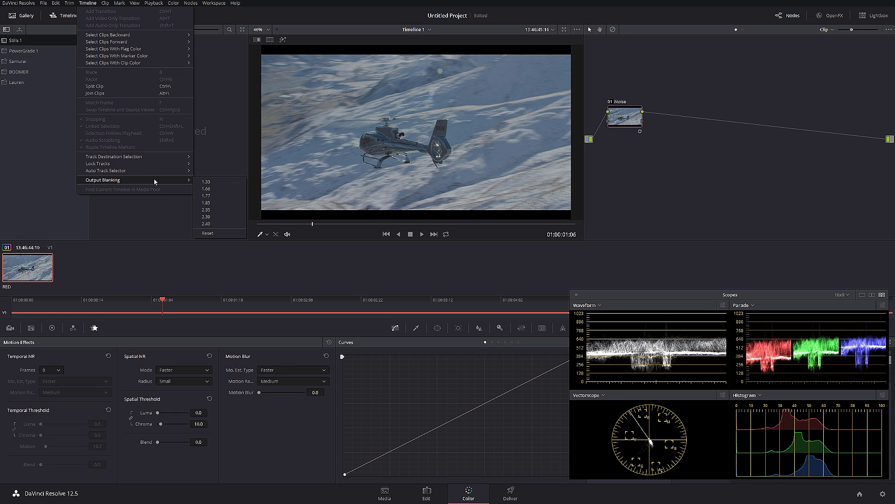
{"action": "left_click", "coordinate": [205, 211]}
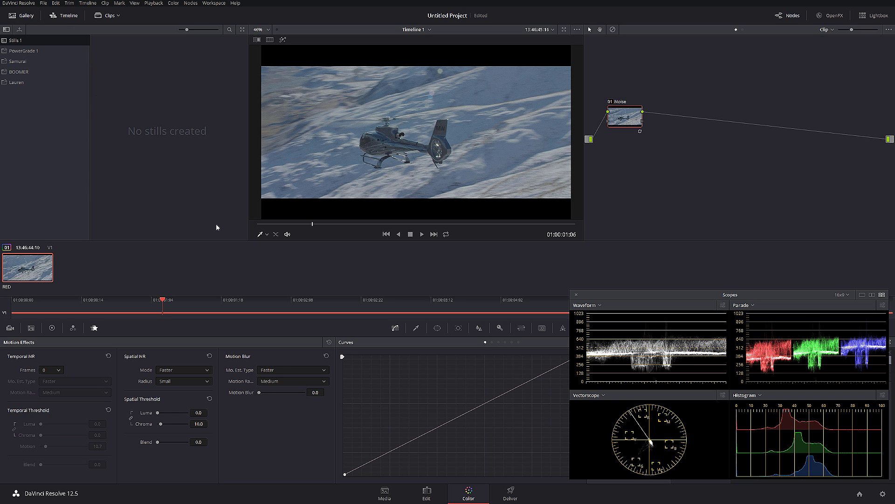
{"action": "left_click_drag", "start_coordinate": [312, 224], "coordinate": [547, 226]}
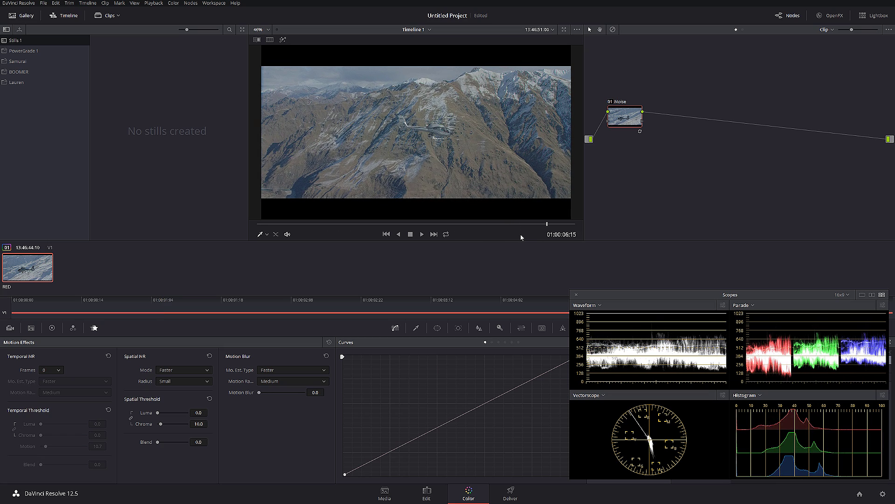
Try the False Color 2.1 effect on a new serial node after the Noise node, and delete that node.
{"action": "left_click_drag", "start_coordinate": [625, 119], "coordinate": [617, 119]}
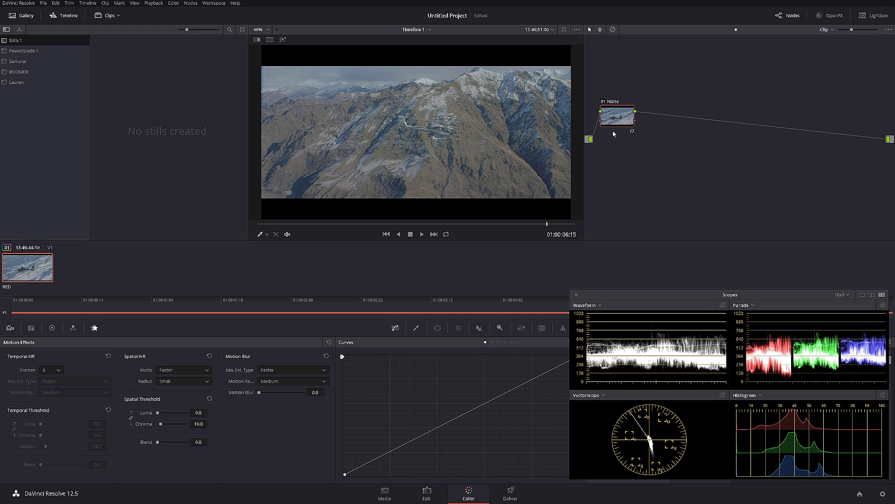
{"action": "key", "text": "alt+s"}
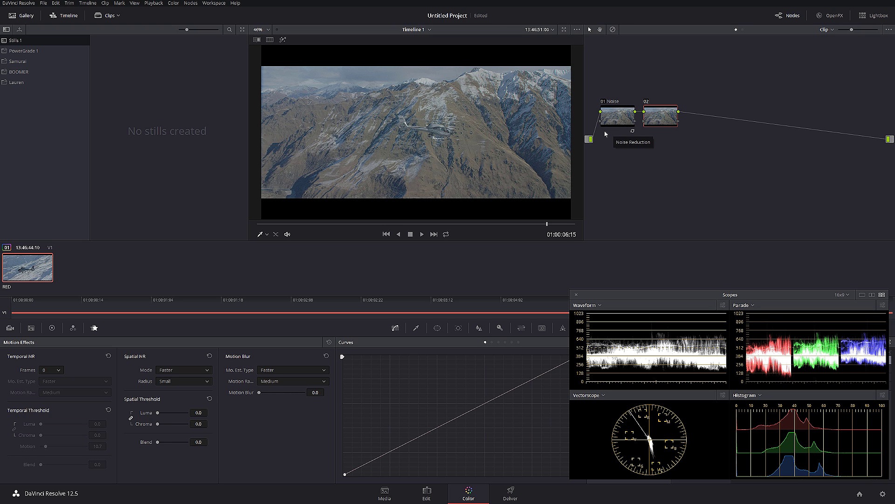
{"action": "left_click", "coordinate": [831, 15]}
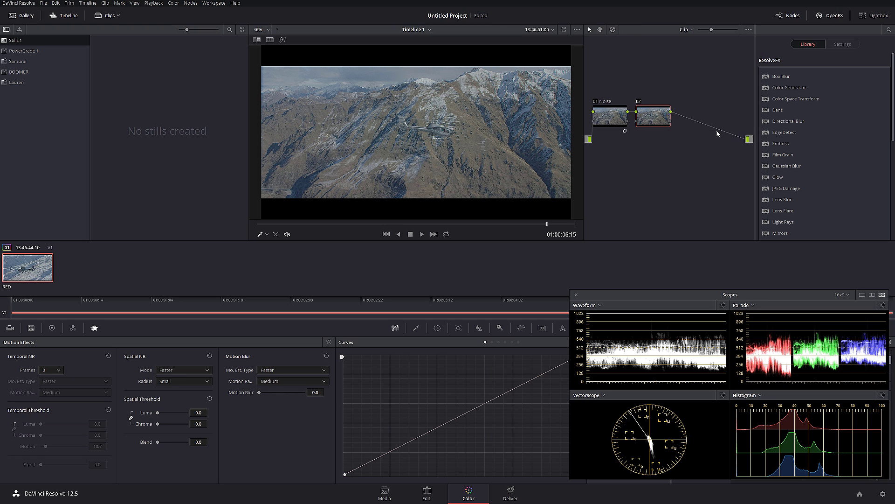
{"action": "scroll", "coordinate": [825, 196], "scroll_direction": "down", "scroll_amount": 5}
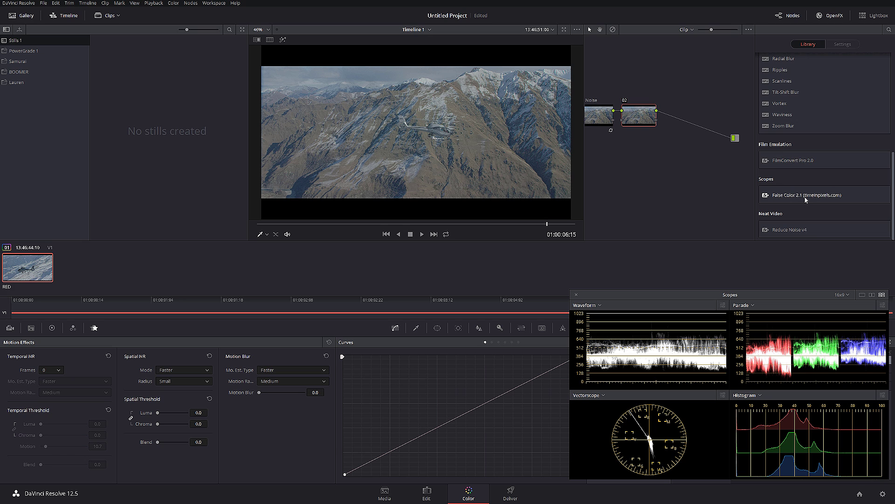
{"action": "left_click_drag", "start_coordinate": [780, 197], "coordinate": [638, 118]}
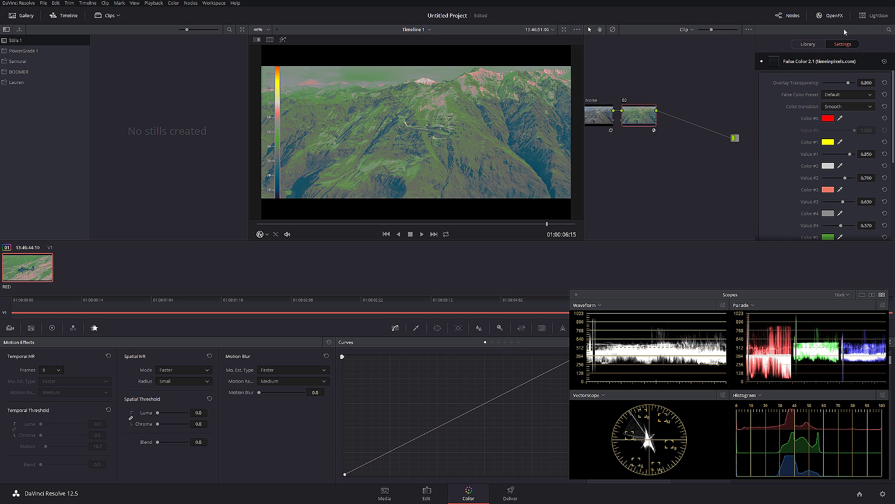
{"action": "left_click", "coordinate": [833, 16]}
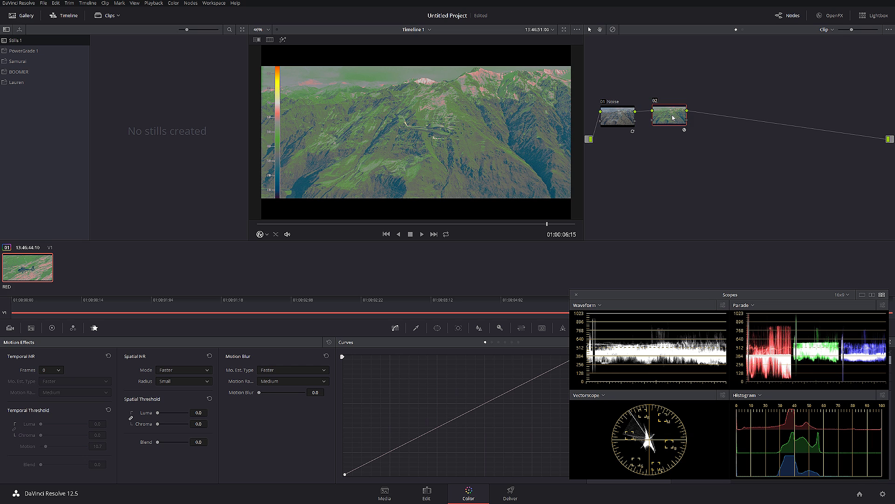
{"action": "key", "text": "Delete"}
Add a serial node after the Noise node and apply the Deluts Nottingham 3D LUT to it.
{"action": "key", "text": "alt+s"}
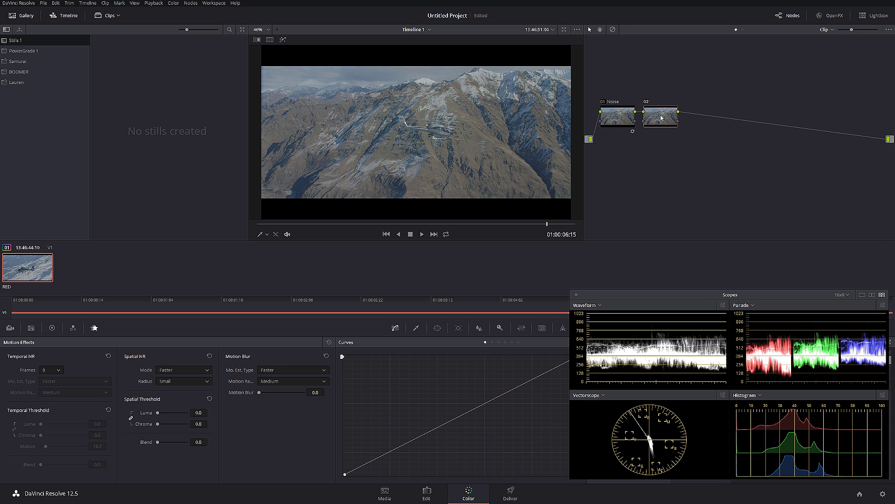
{"action": "right_click", "coordinate": [661, 117]}
{"action": "mouse_move", "coordinate": [690, 192]}
{"action": "mouse_move", "coordinate": [760, 237]}
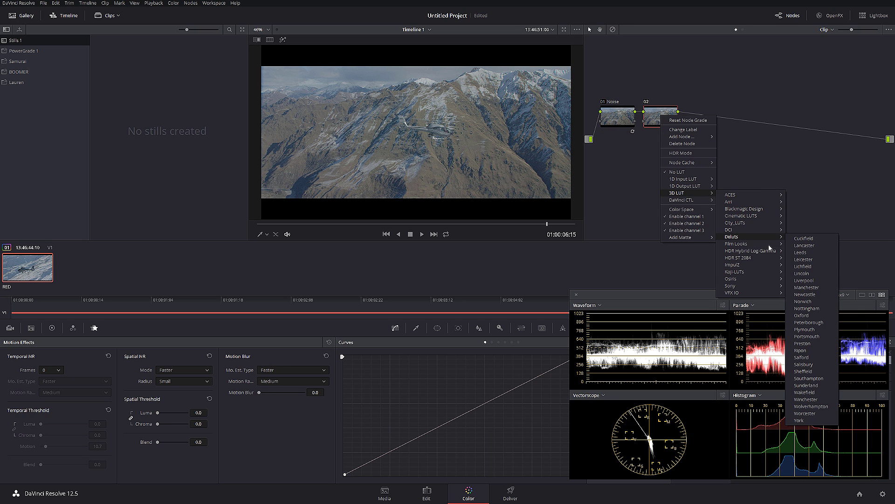
{"action": "left_click", "coordinate": [807, 308]}
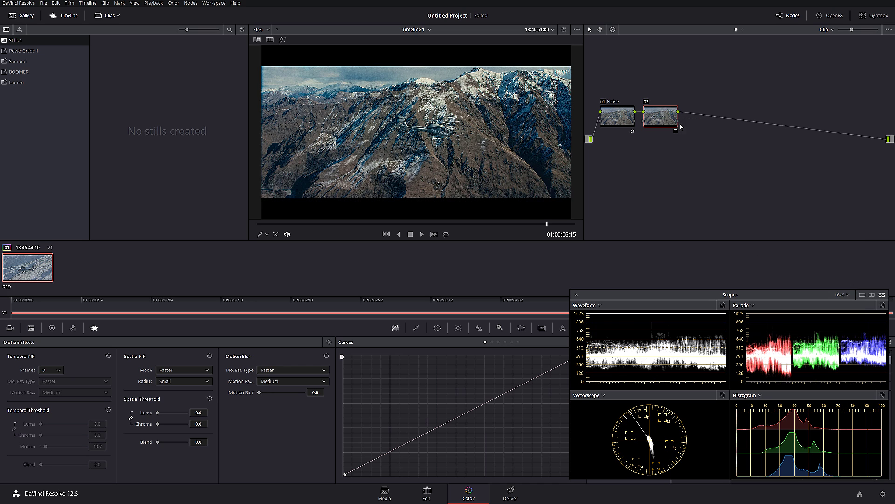
Label node 02 "LUT".
{"action": "right_click", "coordinate": [658, 115]}
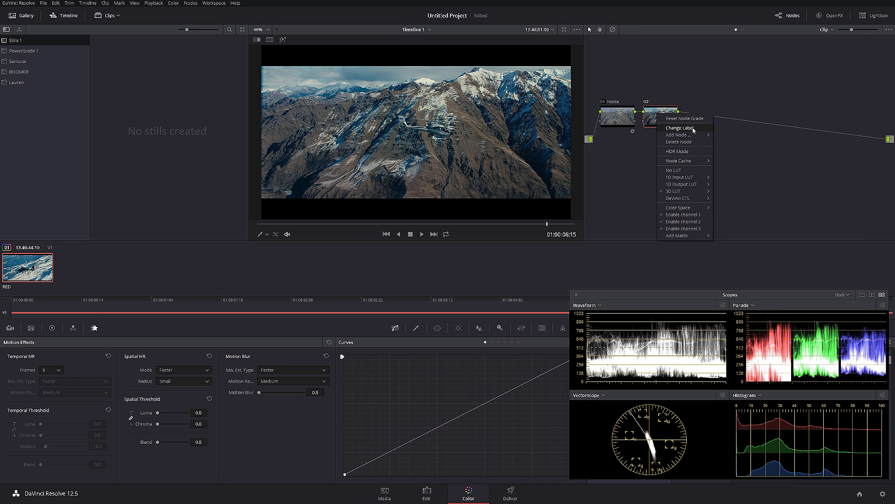
{"action": "left_click", "coordinate": [693, 128]}
{"action": "type", "text": "LUT"}
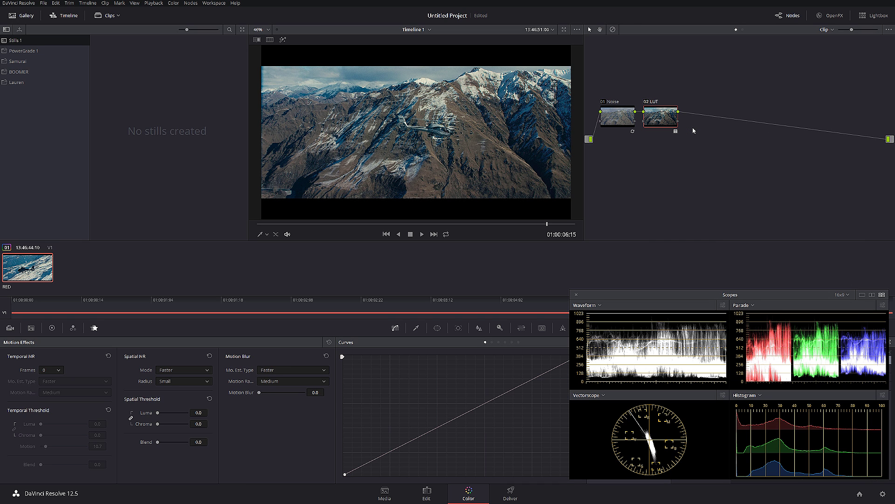
Move the LUT node to the far end of the node tree beside the output and toggle all grades off and on to compare.
{"action": "left_click_drag", "start_coordinate": [675, 122], "coordinate": [863, 123]}
{"action": "key", "text": "alt+d"}
{"action": "key", "text": "alt+d"}
{"action": "key", "text": "alt+d"}
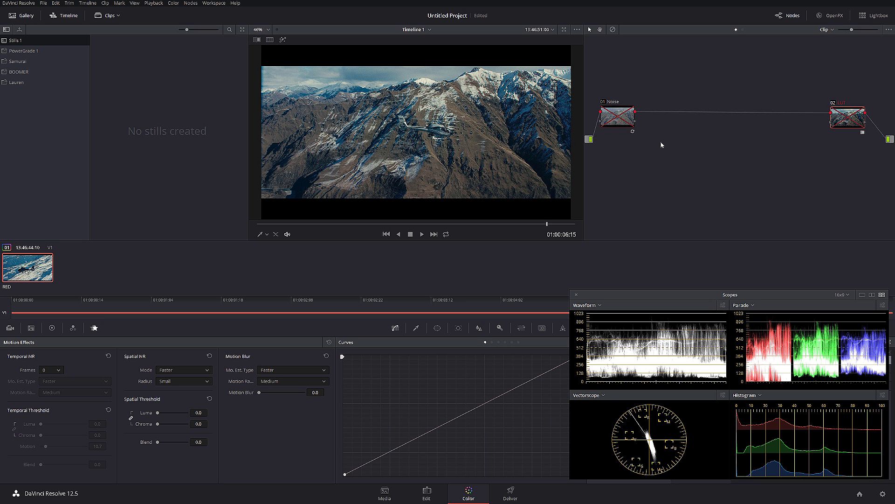
{"action": "key", "text": "alt+d"}
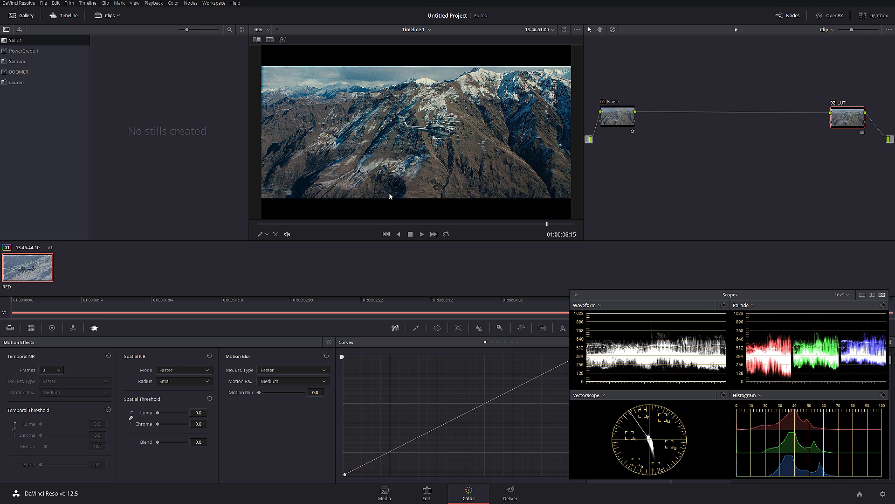
At 01:00:03:03, add a serial node after the Noise node and label it "WB".
{"action": "left_click_drag", "start_coordinate": [353, 223], "coordinate": [394, 224]}
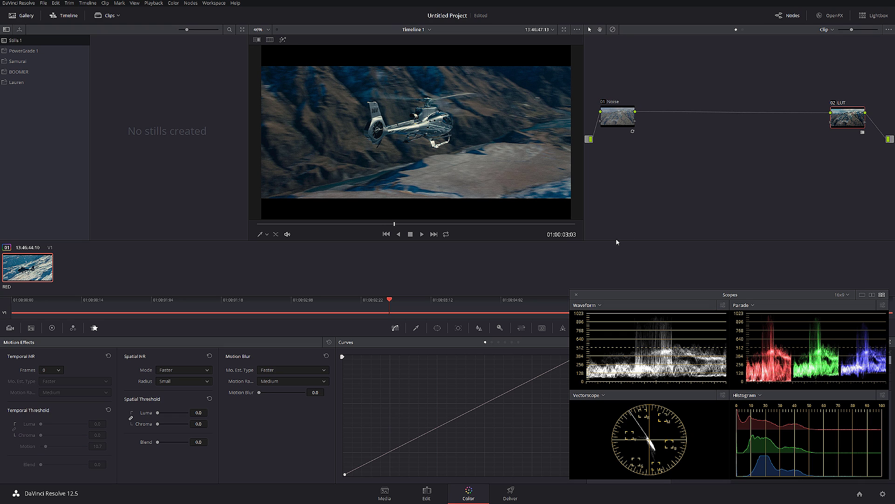
{"action": "left_click", "coordinate": [620, 114]}
{"action": "key", "text": "alt+s"}
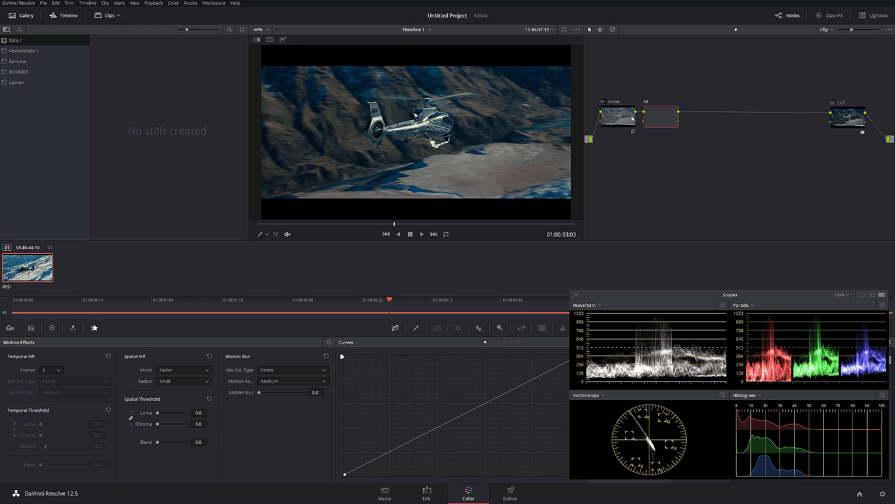
{"action": "right_click", "coordinate": [663, 121]}
{"action": "left_click", "coordinate": [683, 135]}
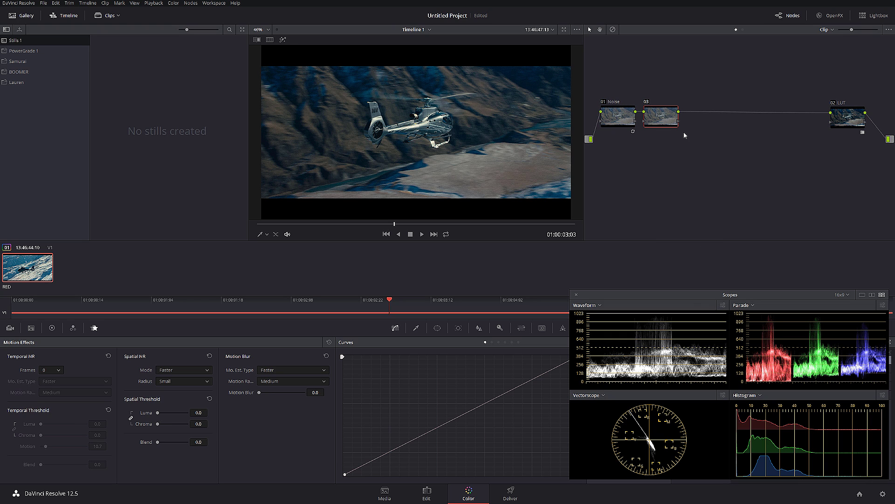
{"action": "type", "text": "WB"}
{"action": "key", "text": "Return"}
Advance the clip to 01:00:05:19 and warm the WB node by setting its Temperature to 480.
{"action": "left_click", "coordinate": [73, 328]}
{"action": "left_click", "coordinate": [52, 328]}
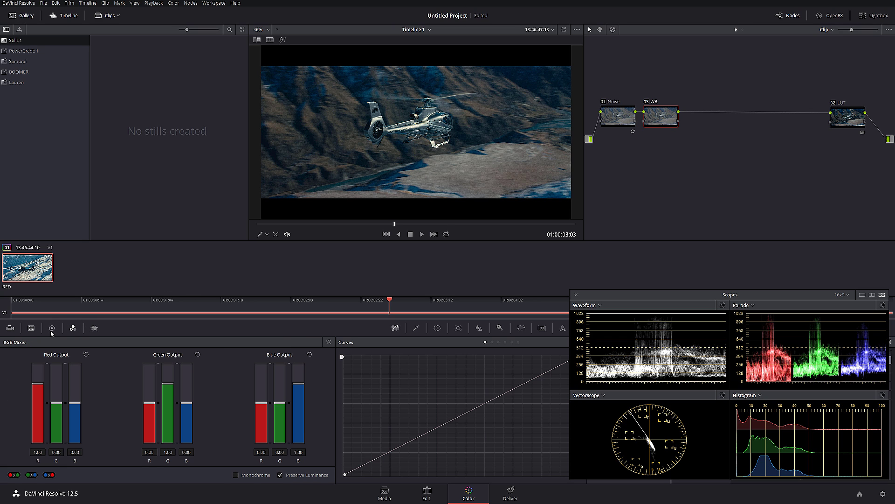
{"action": "left_click", "coordinate": [36, 474]}
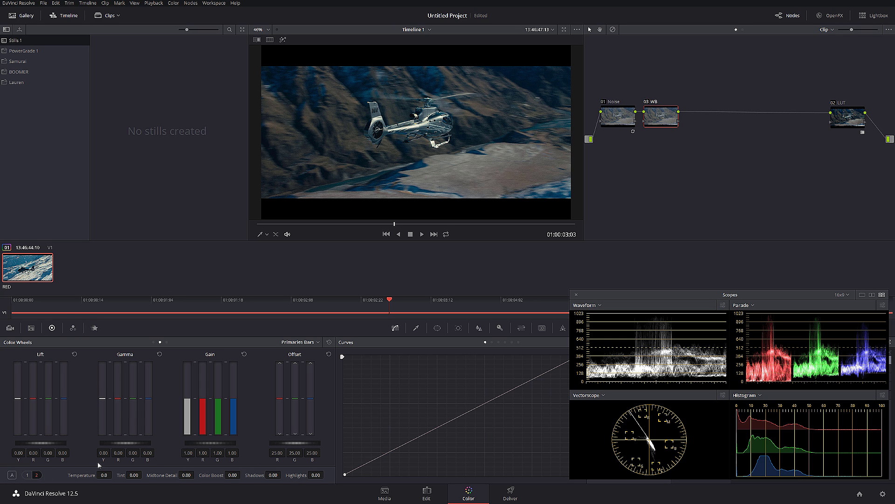
{"action": "left_click", "coordinate": [421, 234]}
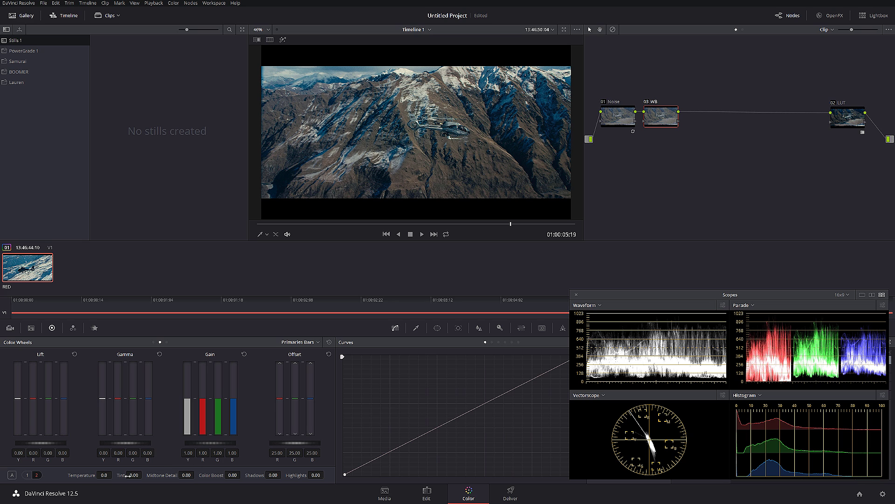
{"action": "left_click_drag", "start_coordinate": [105, 475], "coordinate": [108, 472]}
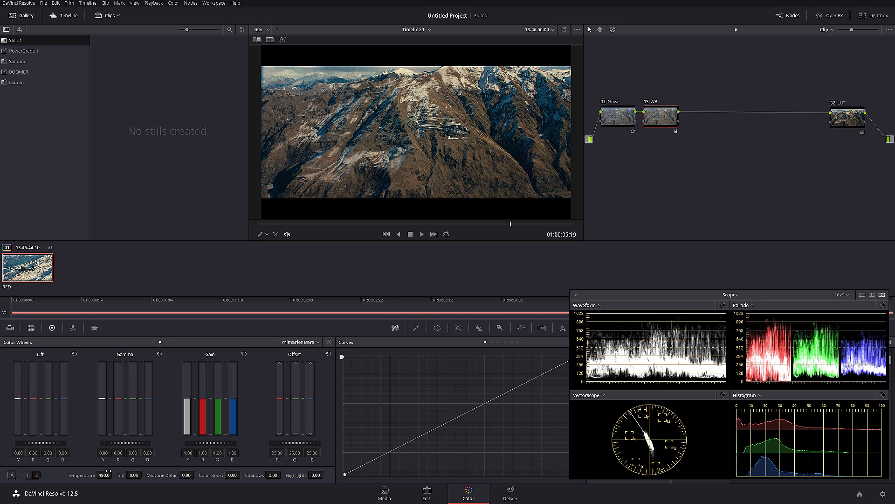
Compare the image with the WB node off and on, and check the warmer balance at 01:00:01:01 and 01:00:04:04.
{"action": "left_click", "coordinate": [646, 101]}
{"action": "left_click", "coordinate": [647, 102]}
{"action": "left_click_drag", "start_coordinate": [466, 224], "coordinate": [304, 219]}
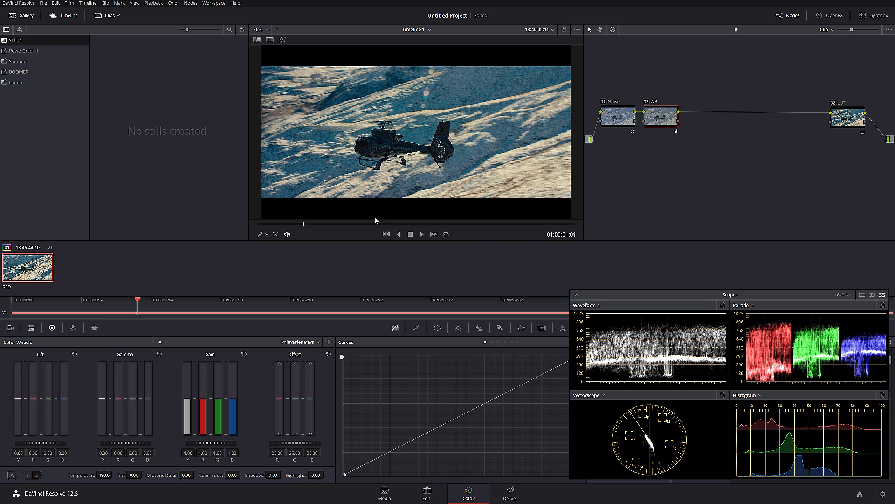
{"action": "left_click_drag", "start_coordinate": [326, 223], "coordinate": [442, 228]}
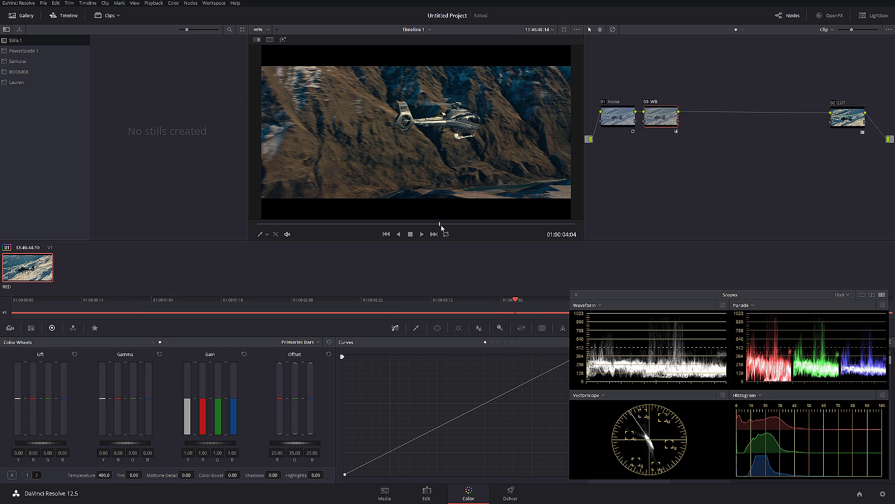
Add a serial node after WB with a parallel node below it, and label the serial node "Highlights".
{"action": "key", "text": "alt+s"}
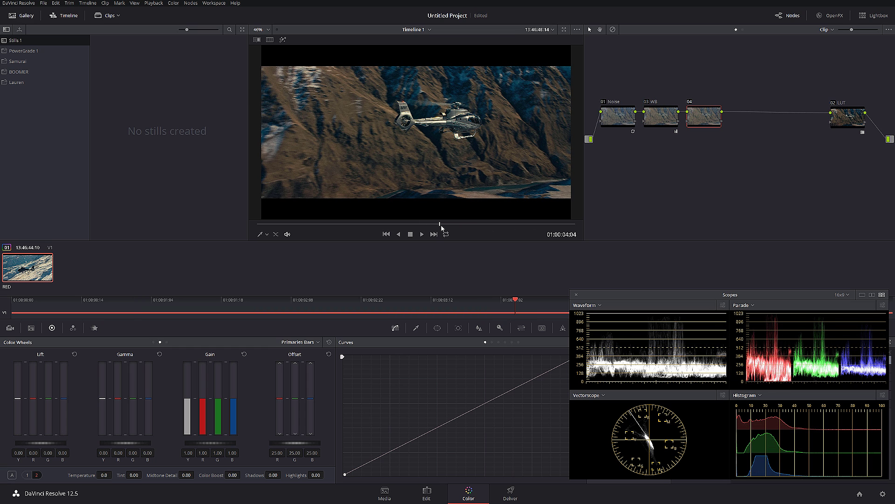
{"action": "key", "text": "alt+p"}
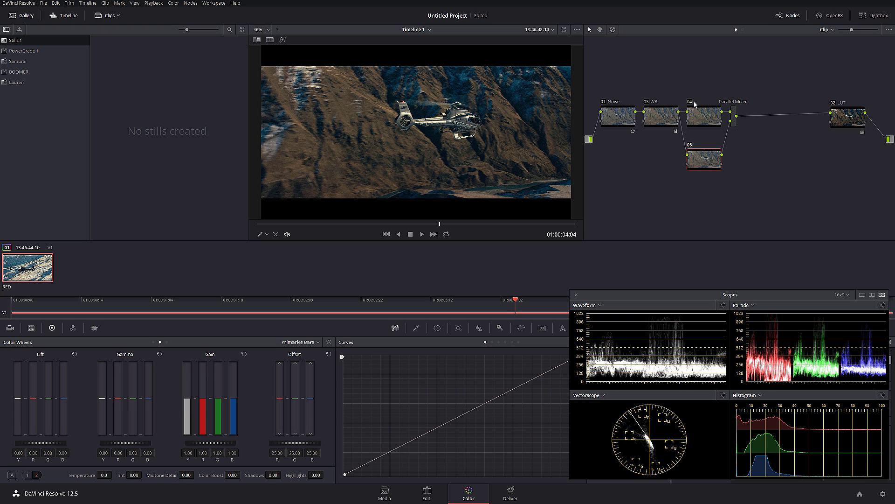
{"action": "right_click", "coordinate": [706, 113]}
{"action": "left_click", "coordinate": [734, 131]}
{"action": "type", "text": "Highlights"}
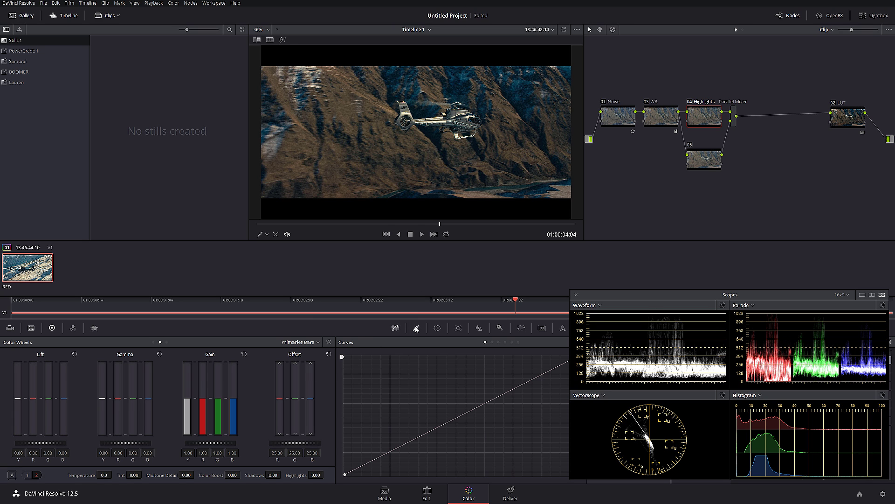
Qualify the Highlights node by luminance only, with Low 61.3 and L. Soft 4.1, while previewing the isolated selection.
{"action": "left_click", "coordinate": [416, 328]}
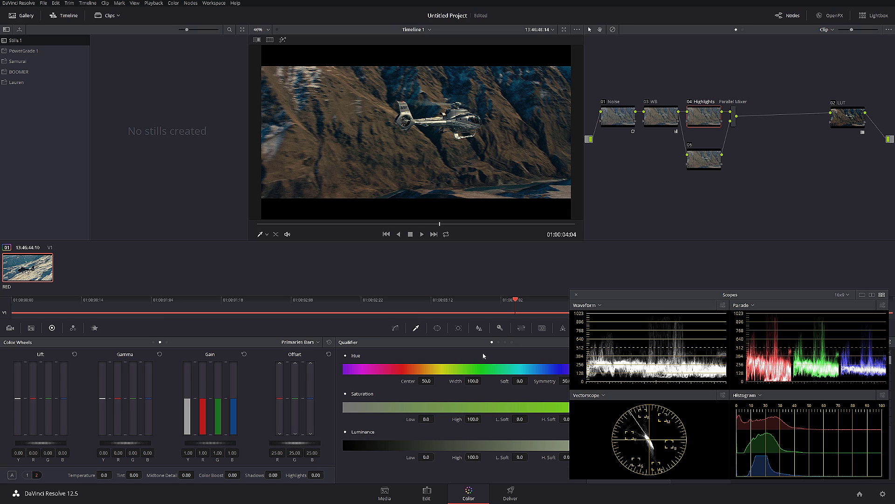
{"action": "left_click_drag", "start_coordinate": [676, 302], "coordinate": [752, 299]}
{"action": "left_click", "coordinate": [505, 343]}
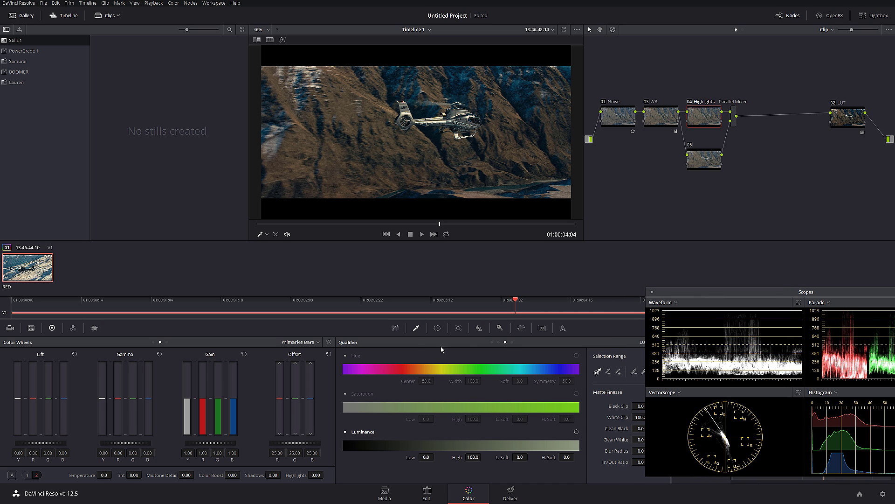
{"action": "left_click", "coordinate": [283, 40]}
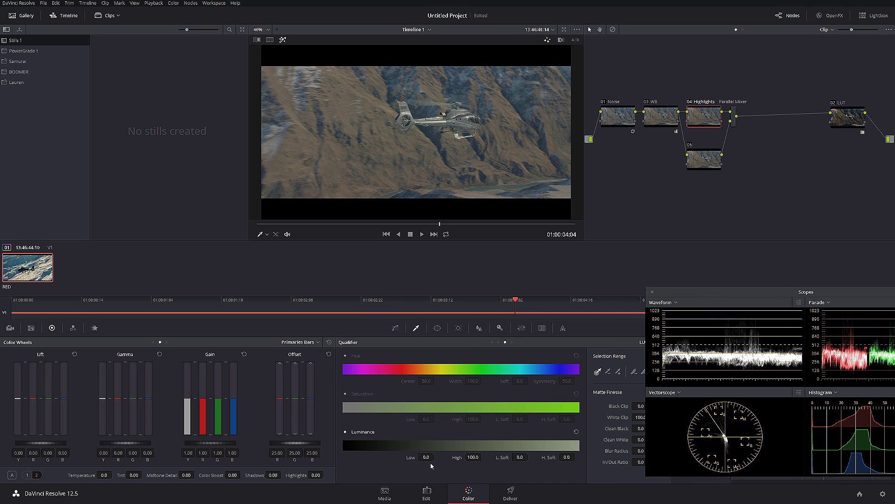
{"action": "left_click_drag", "start_coordinate": [426, 457], "coordinate": [437, 456]}
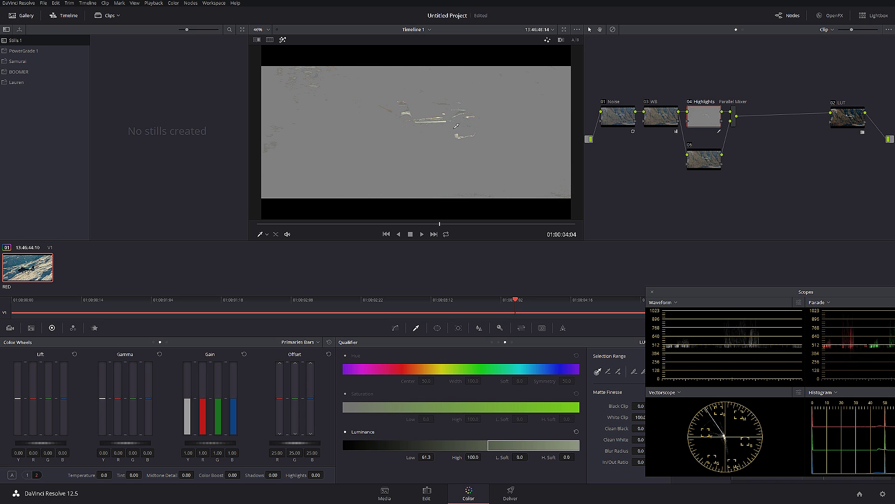
{"action": "scroll", "coordinate": [456, 126], "scroll_direction": "up", "scroll_amount": 4}
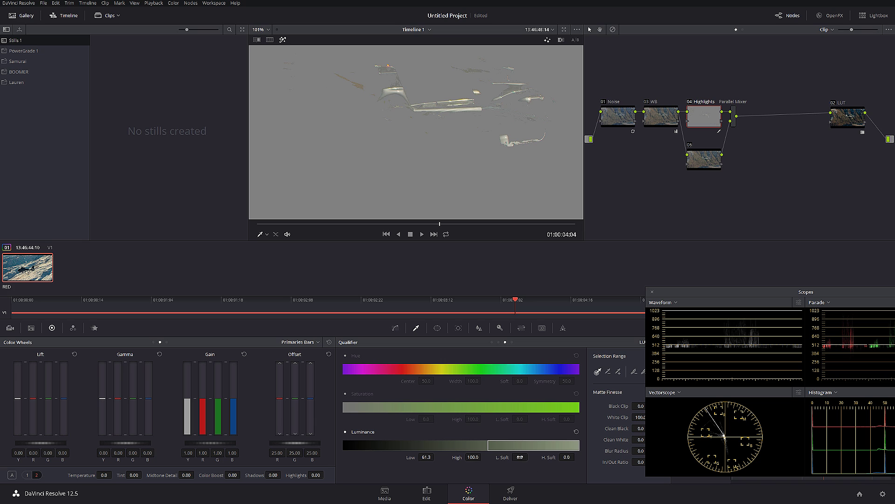
{"action": "left_click_drag", "start_coordinate": [520, 456], "coordinate": [524, 457]}
{"action": "scroll", "coordinate": [431, 73], "scroll_direction": "up", "scroll_amount": 1}
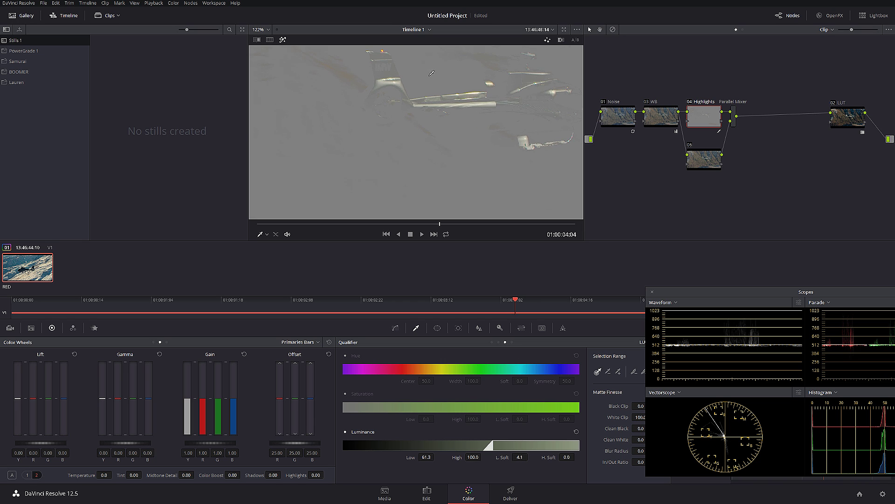
{"action": "scroll", "coordinate": [432, 73], "scroll_direction": "up", "scroll_amount": 1}
Raise the Highlights node's Gain to 1.07 on the primaries wheels, turn off the selection preview and fit the image in the viewer.
{"action": "left_click", "coordinate": [72, 328]}
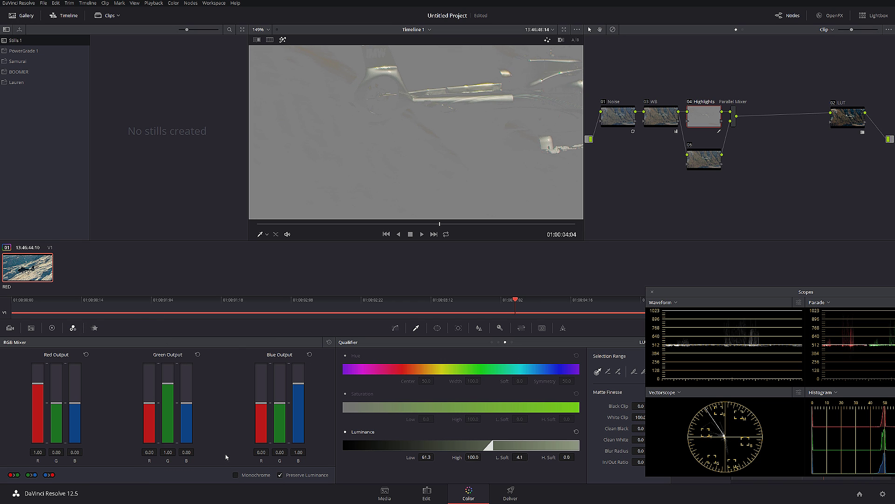
{"action": "left_click", "coordinate": [52, 328]}
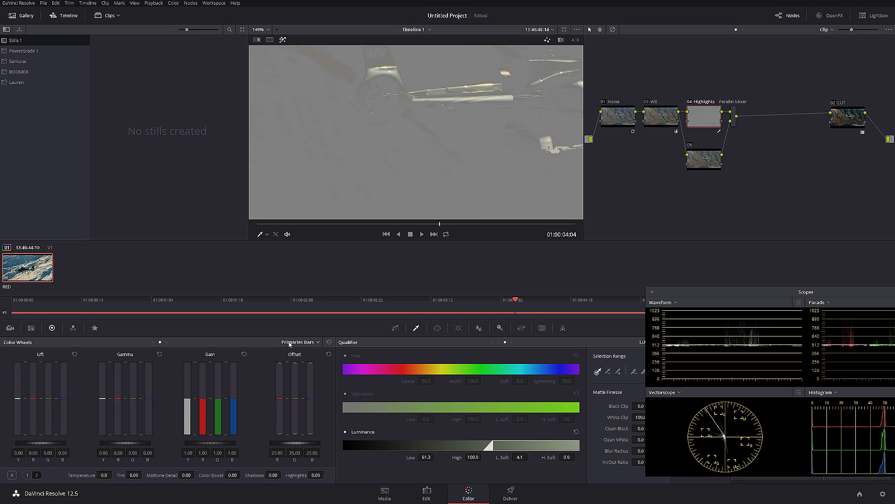
{"action": "left_click", "coordinate": [316, 343]}
{"action": "left_click", "coordinate": [309, 354]}
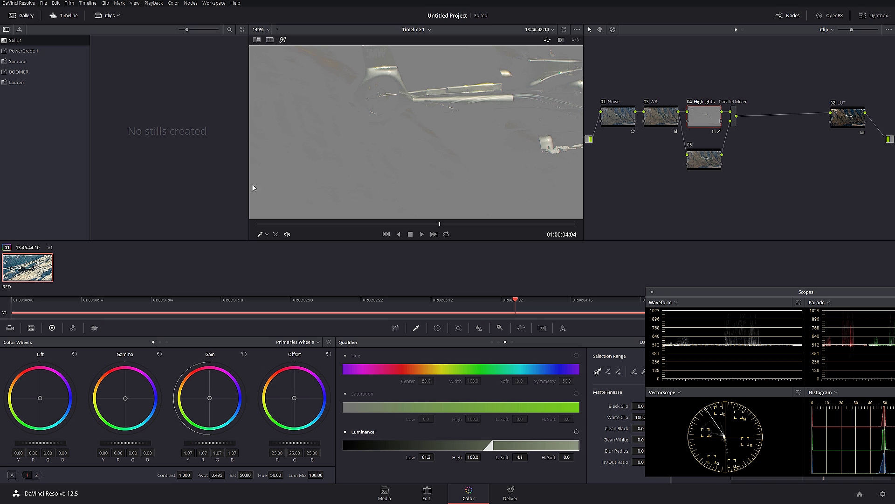
{"action": "left_click", "coordinate": [283, 40]}
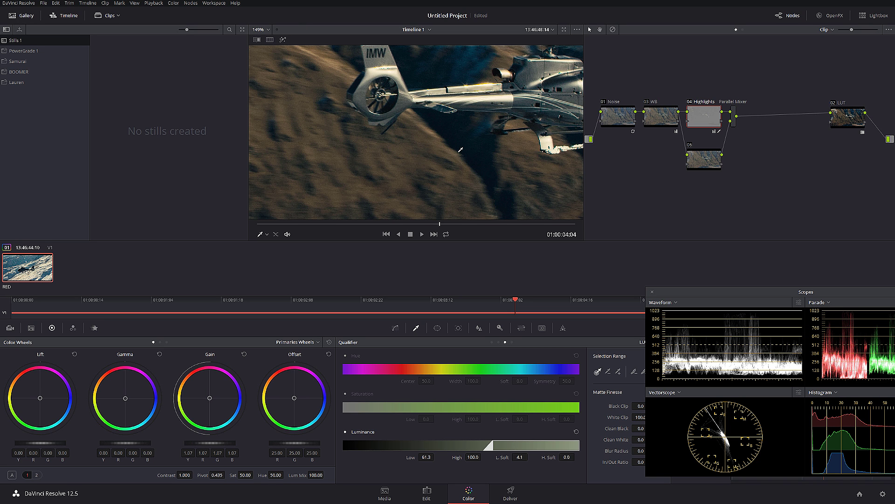
{"action": "key", "text": "shift+z"}
Toggle the Highlights node off and on to compare its effect on the helicopter.
{"action": "left_click", "coordinate": [689, 102]}
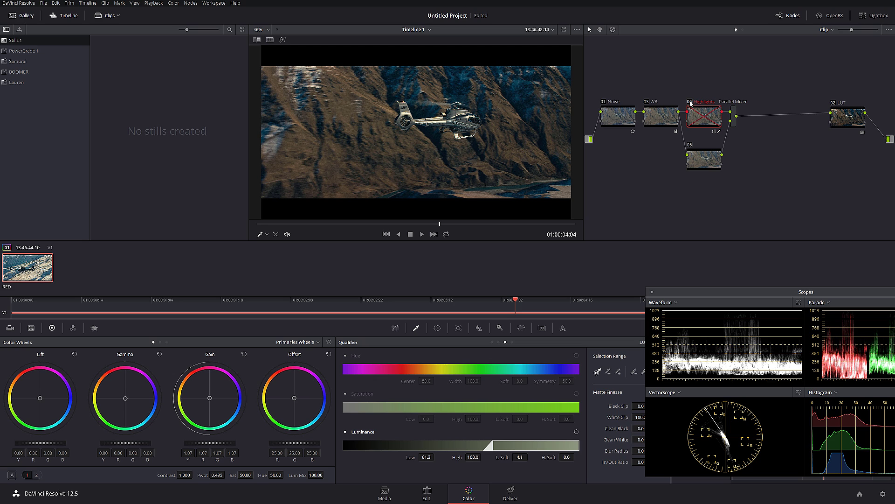
{"action": "left_click", "coordinate": [689, 103]}
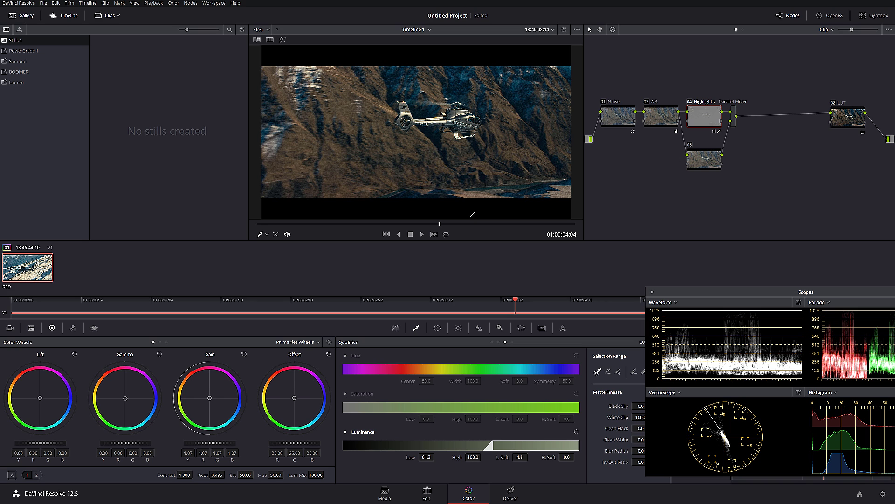
{"action": "left_click", "coordinate": [690, 101]}
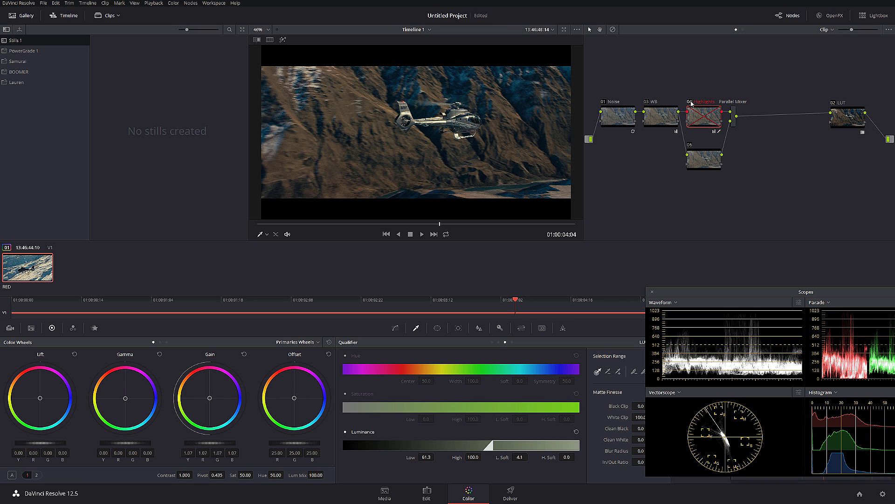
{"action": "left_click", "coordinate": [690, 101]}
Label the parallel node below Highlights "Slight Teal".
{"action": "left_click", "coordinate": [701, 159]}
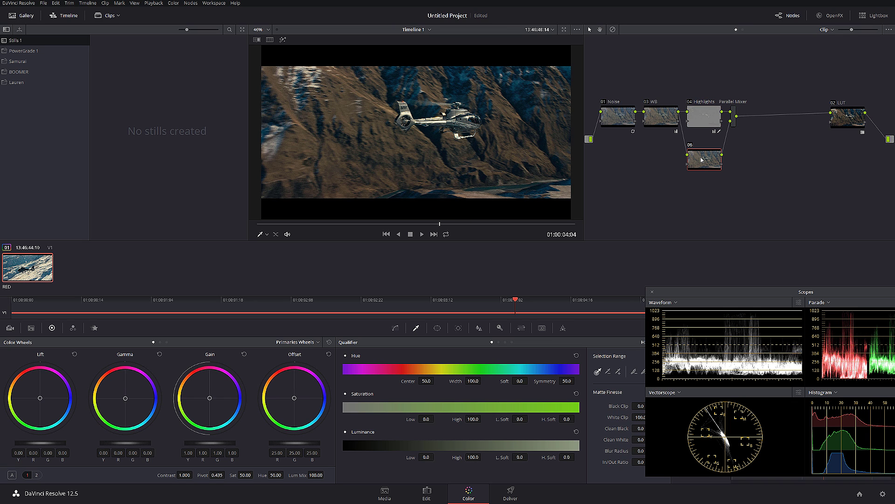
{"action": "right_click", "coordinate": [701, 159]}
{"action": "left_click", "coordinate": [720, 172]}
{"action": "type", "text": "Slight Teal"}
On the Slight Teal node's primaries bars, set Lum Mix to 0 and raise Gamma green to 0.02 and blue to 0.03.
{"action": "left_click", "coordinate": [305, 343]}
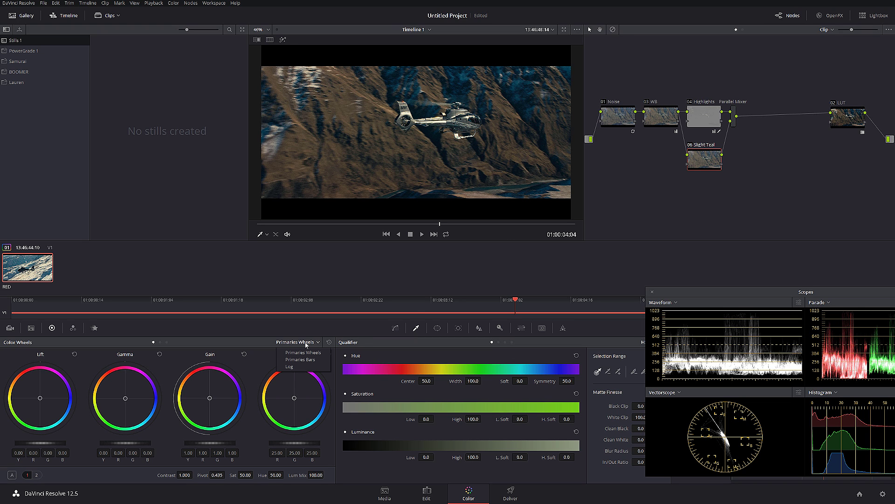
{"action": "left_click", "coordinate": [294, 362]}
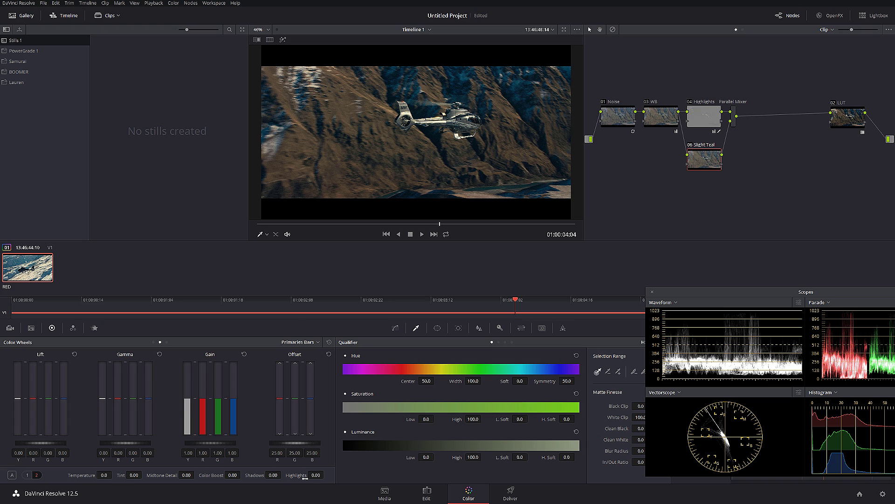
{"action": "left_click", "coordinate": [27, 474]}
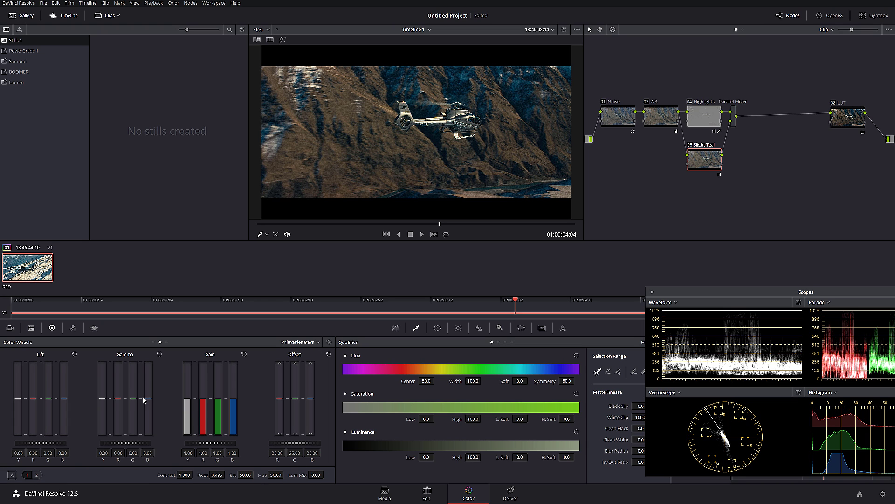
{"action": "left_click_drag", "start_coordinate": [132, 398], "coordinate": [148, 397]}
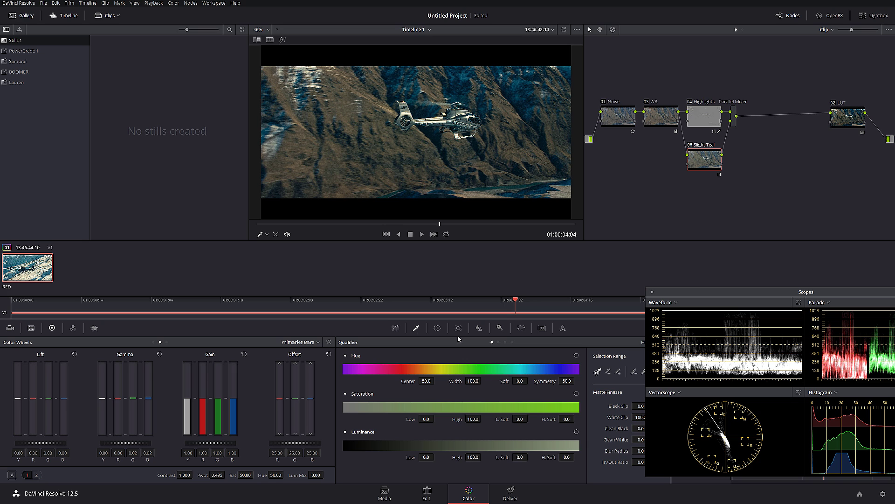
Limit the Slight Teal node to a luminance-only qualifier with High 58.4, previewing the isolated selection.
{"action": "left_click", "coordinate": [505, 343]}
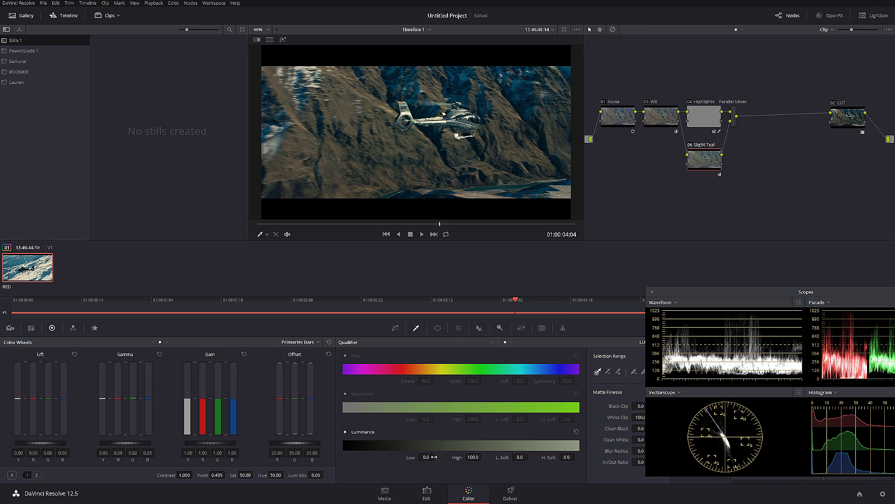
{"action": "left_click", "coordinate": [283, 39]}
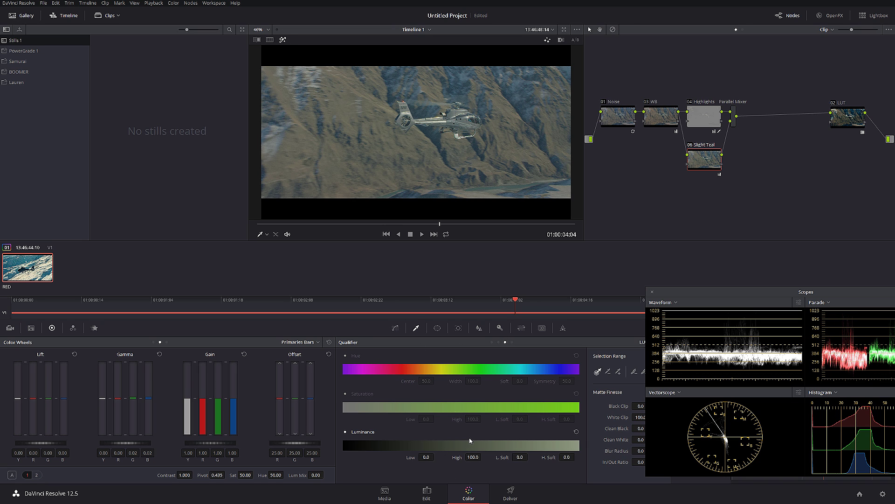
{"action": "left_click_drag", "start_coordinate": [476, 456], "coordinate": [483, 457]}
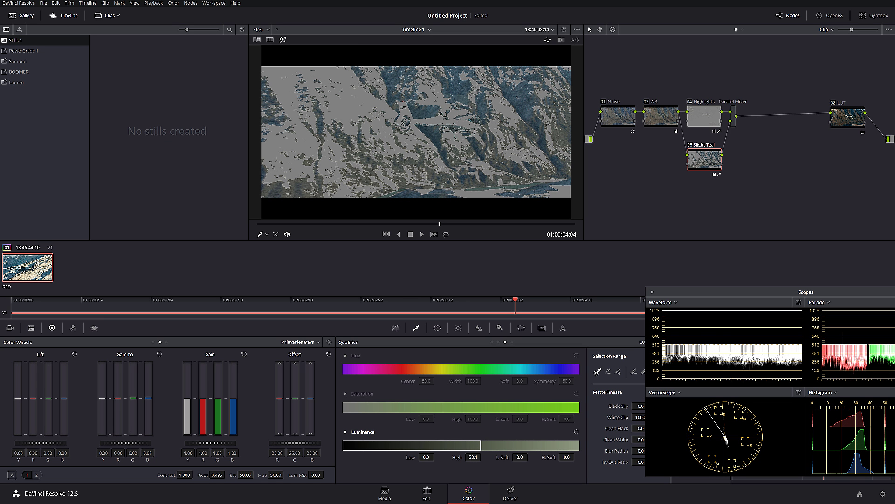
Refine the Slight Teal luminance qualifier to Low 55.7, L. Soft 4.0 and H. Soft 6.8, set contrast to 1.082, and leave the selection preview.
{"action": "left_click_drag", "start_coordinate": [426, 457], "coordinate": [436, 457]}
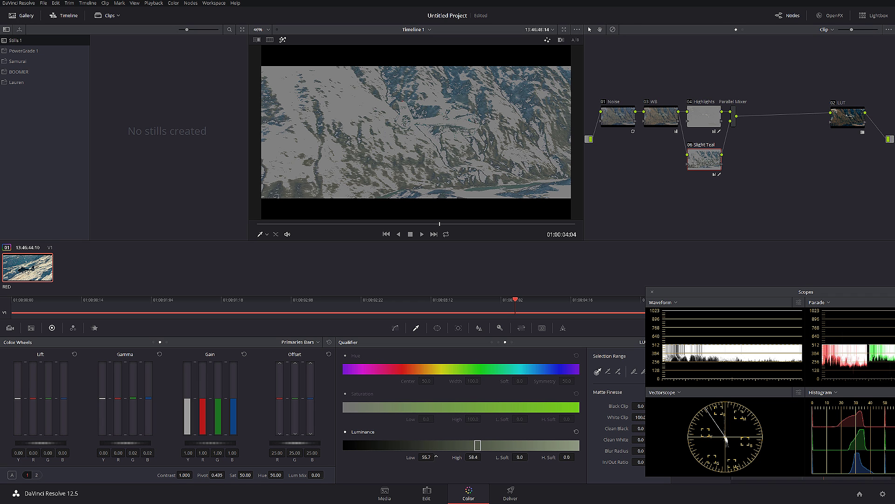
{"action": "left_click_drag", "start_coordinate": [519, 456], "coordinate": [530, 456]}
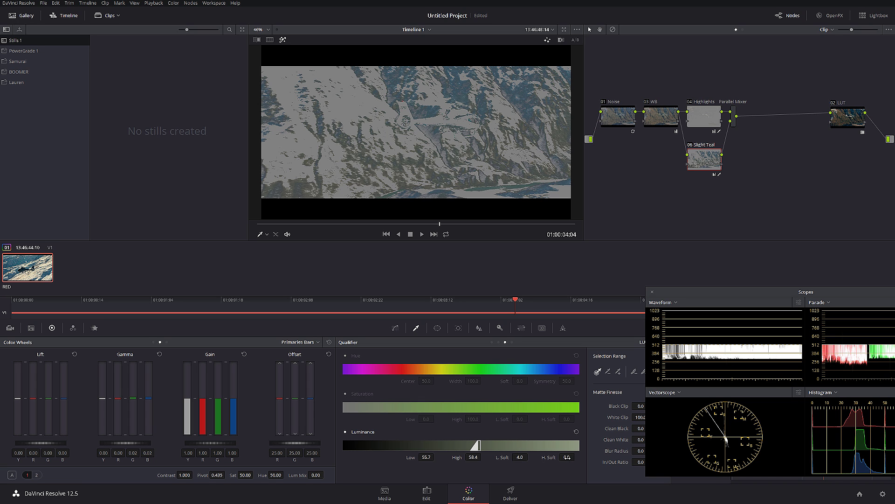
{"action": "left_click_drag", "start_coordinate": [567, 458], "coordinate": [585, 457]}
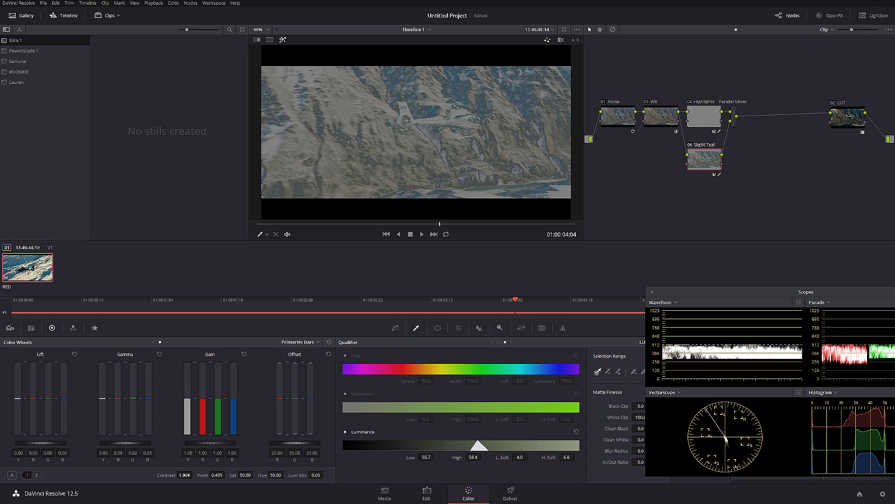
{"action": "left_click_drag", "start_coordinate": [187, 475], "coordinate": [194, 474]}
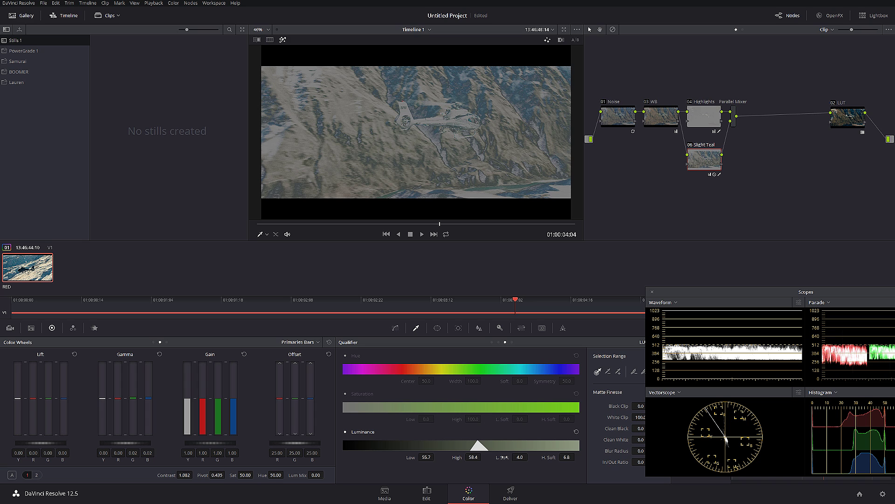
{"action": "left_click", "coordinate": [283, 40]}
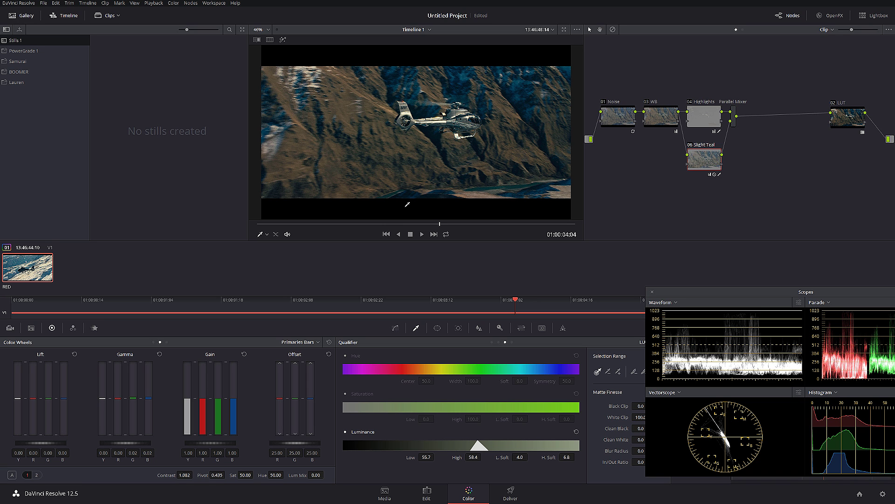
Review the graded shot at several points in the clip and compare it with the whole grade switched off and on.
{"action": "left_click_drag", "start_coordinate": [365, 226], "coordinate": [352, 224]}
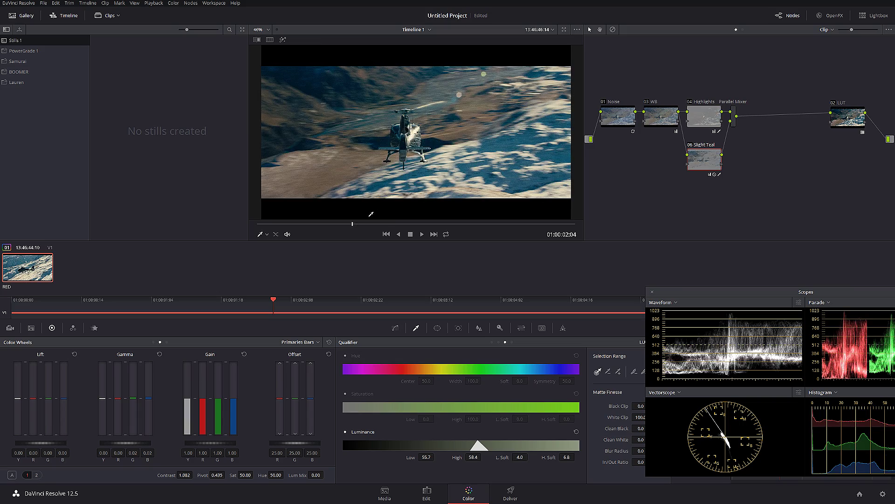
{"action": "left_click_drag", "start_coordinate": [362, 225], "coordinate": [265, 224]}
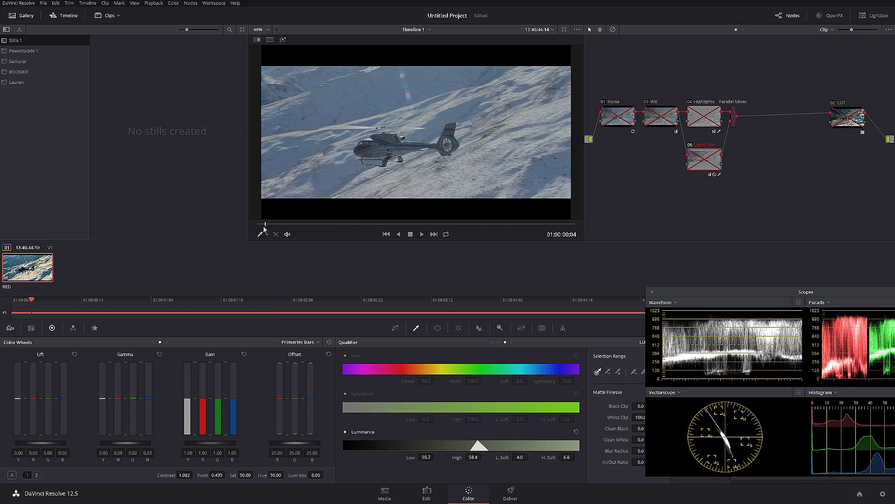
{"action": "mouse_move", "coordinate": [265, 225]}
{"action": "left_mouse_down"}
{"action": "mouse_move", "coordinate": [487, 224]}
{"action": "mouse_move", "coordinate": [278, 213]}
{"action": "left_mouse_up"}
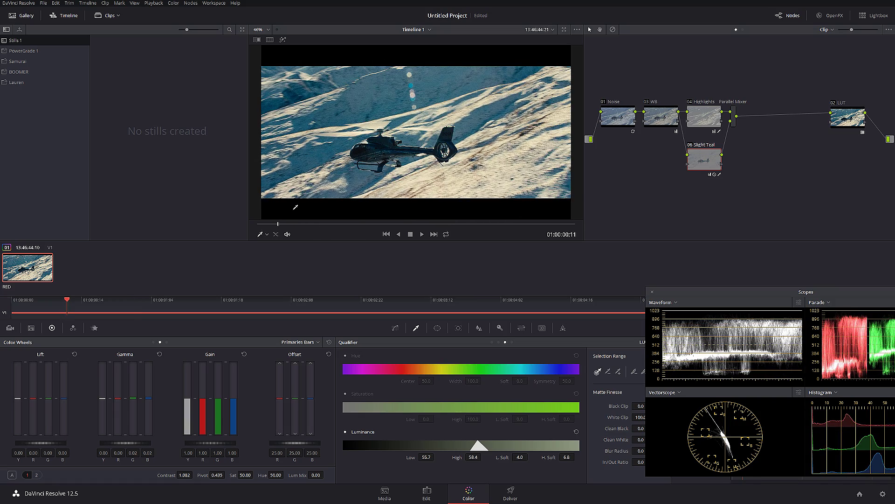
{"action": "key", "text": "alt+d"}
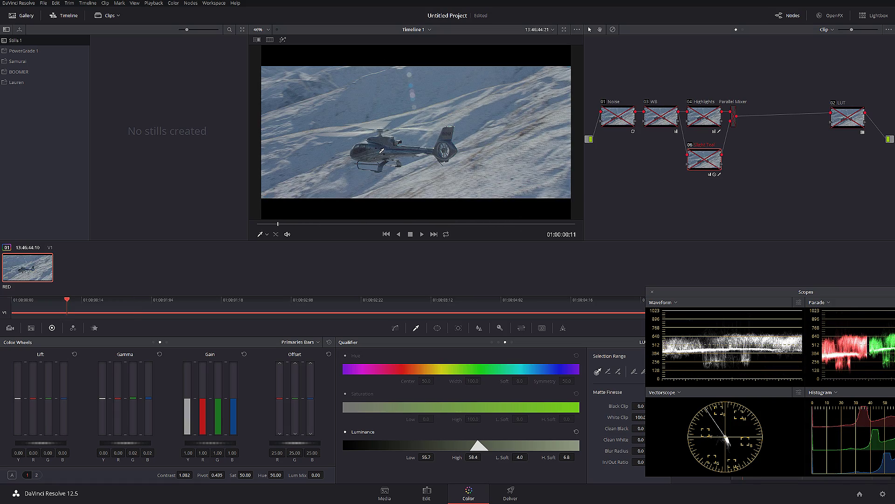
{"action": "key", "text": "alt+d"}
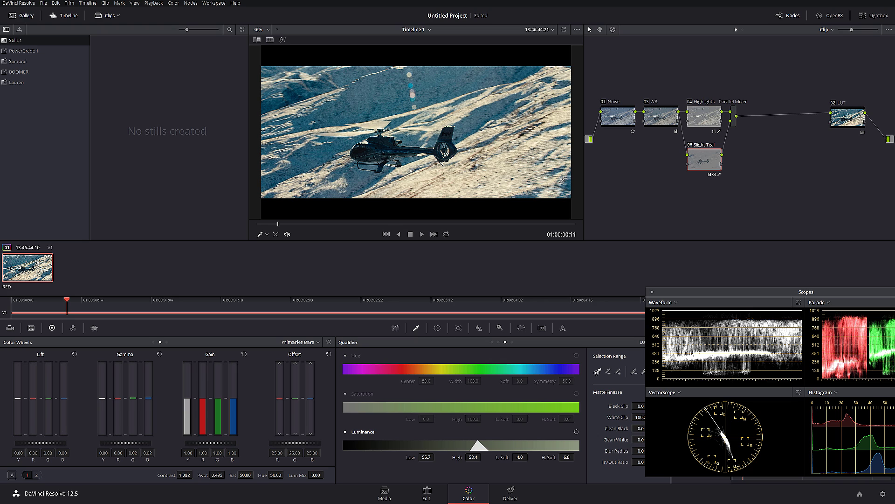
Add a parallel node below Slight Teal and label it "Chopper".
{"action": "key", "text": "alt+p"}
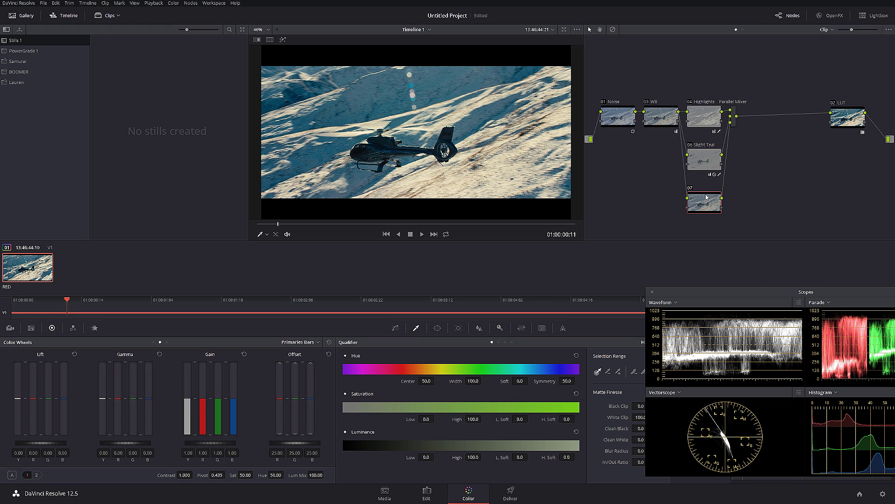
{"action": "right_click", "coordinate": [707, 197]}
{"action": "left_click", "coordinate": [736, 213]}
{"action": "type", "text": "Chopper"}
Preview the Chopper node's selection and limit its luminance qualifier to High 58.5 with H. Soft 5.0.
{"action": "left_click", "coordinate": [282, 39]}
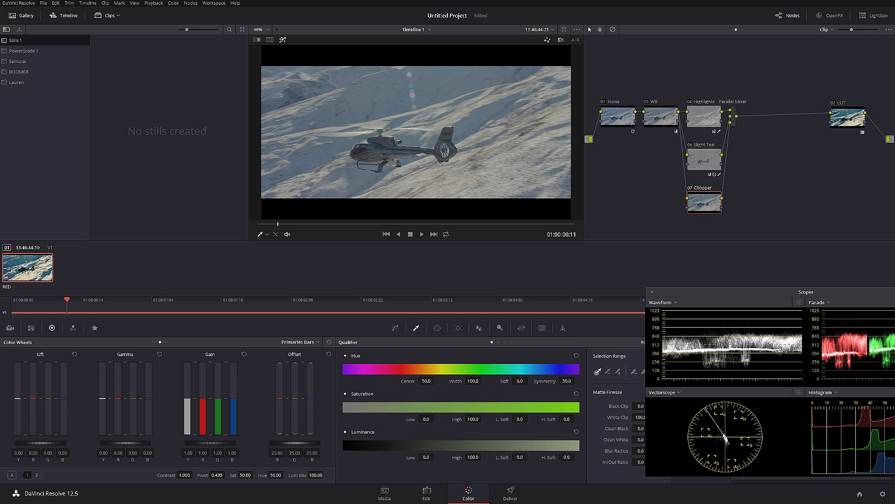
{"action": "mouse_move", "coordinate": [473, 457]}
{"action": "left_mouse_down"}
{"action": "mouse_move", "coordinate": [393, 457]}
{"action": "mouse_move", "coordinate": [455, 457]}
{"action": "left_mouse_up"}
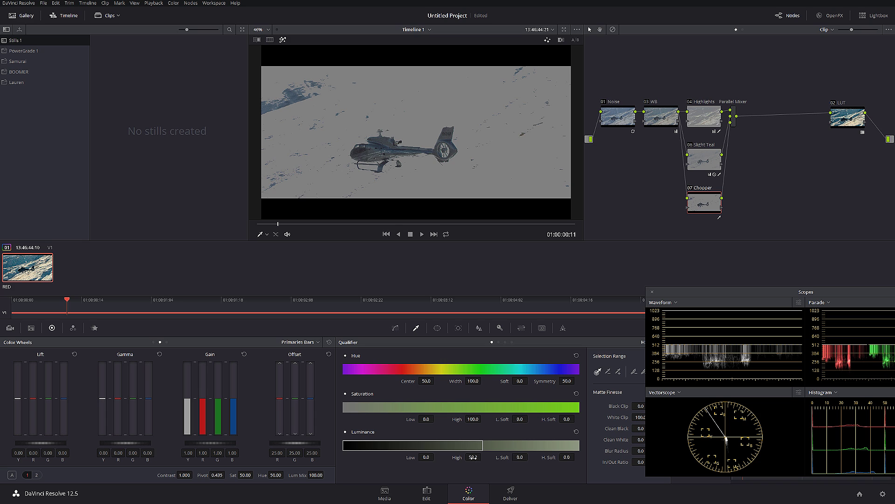
{"action": "left_click_drag", "start_coordinate": [569, 458], "coordinate": [577, 456]}
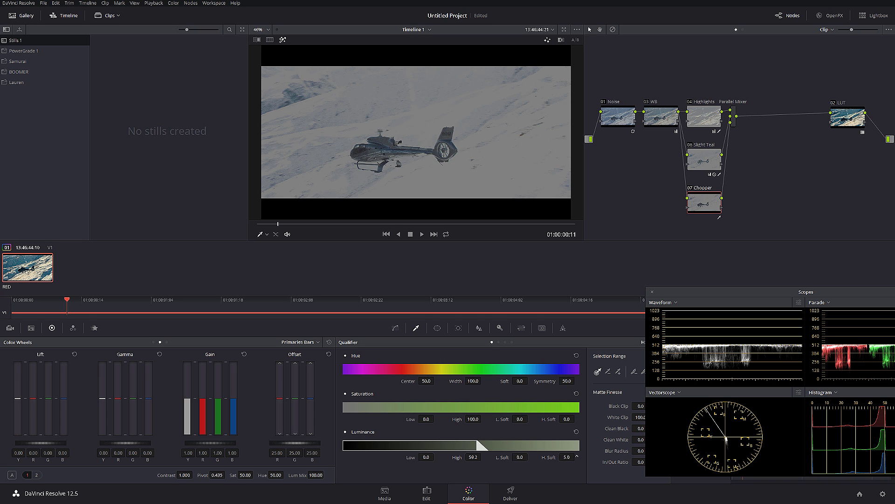
{"action": "left_click_drag", "start_coordinate": [471, 463], "coordinate": [468, 464]}
Show the primaries as wheels, raise the Chopper node's master Lift to 0.03, and leave the selection preview.
{"action": "left_click", "coordinate": [73, 328]}
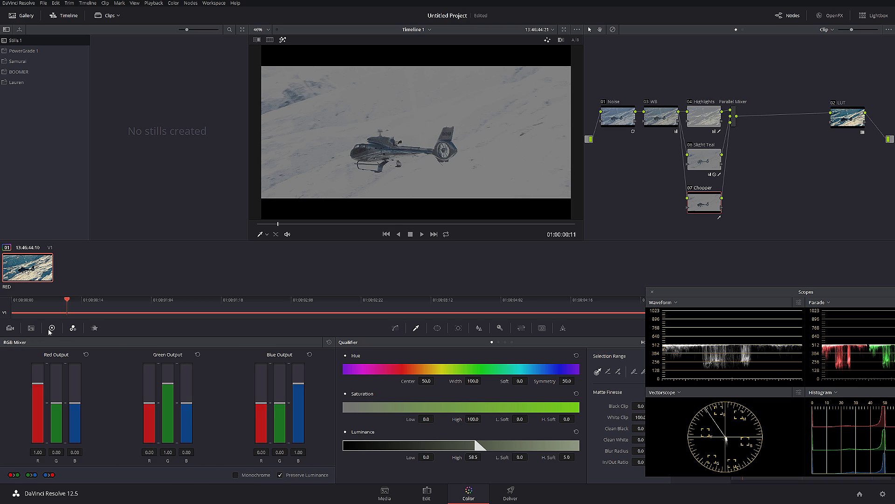
{"action": "left_click", "coordinate": [52, 327]}
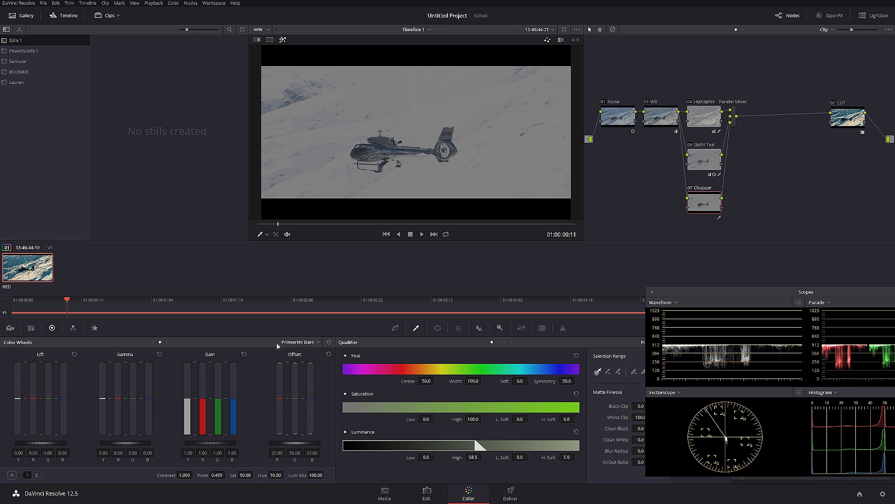
{"action": "left_click", "coordinate": [301, 343]}
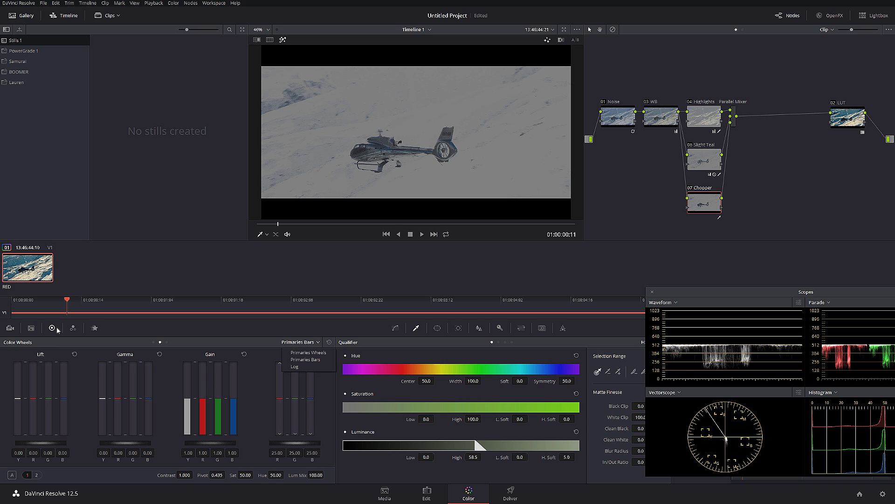
{"action": "left_click", "coordinate": [306, 343]}
{"action": "left_click", "coordinate": [309, 353]}
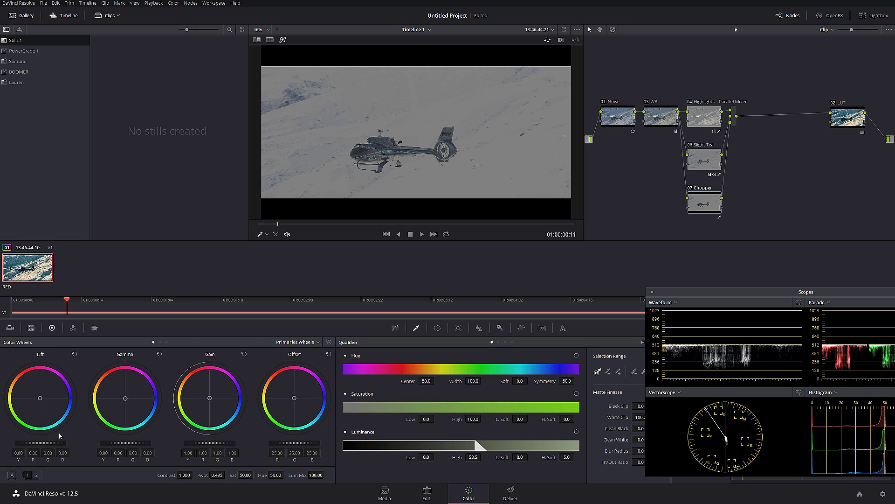
{"action": "left_click_drag", "start_coordinate": [42, 443], "coordinate": [51, 443]}
{"action": "left_click", "coordinate": [283, 40]}
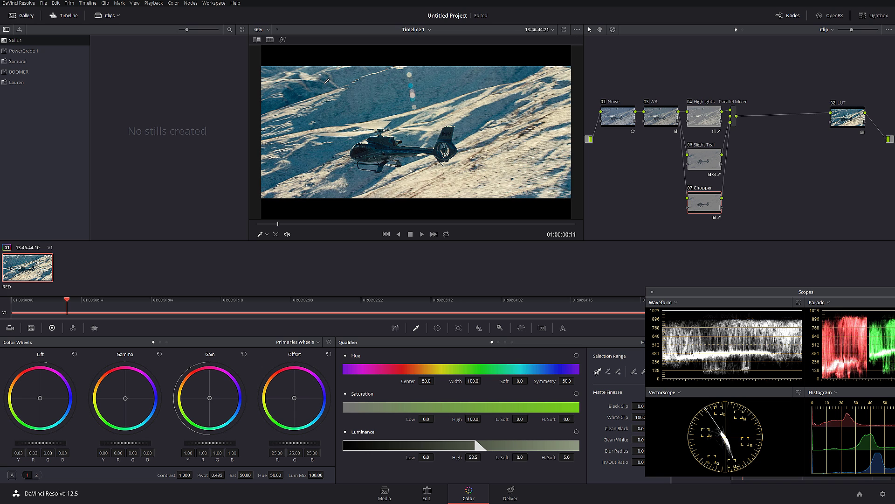
Toggle the Chopper node off and on repeatedly to compare its effect on the helicopter.
{"action": "left_click", "coordinate": [692, 188]}
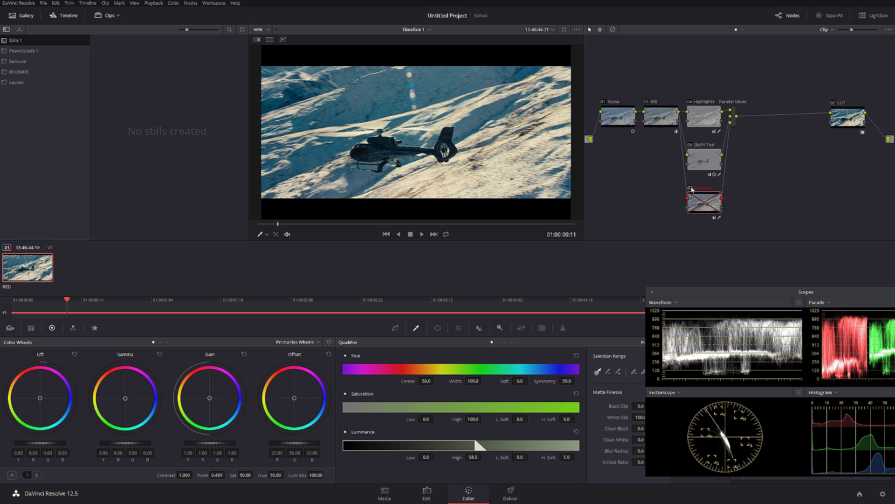
{"action": "left_click", "coordinate": [691, 188]}
{"action": "left_click", "coordinate": [692, 187]}
{"action": "left_click", "coordinate": [691, 188]}
{"action": "left_click", "coordinate": [691, 187]}
{"action": "left_click", "coordinate": [691, 188]}
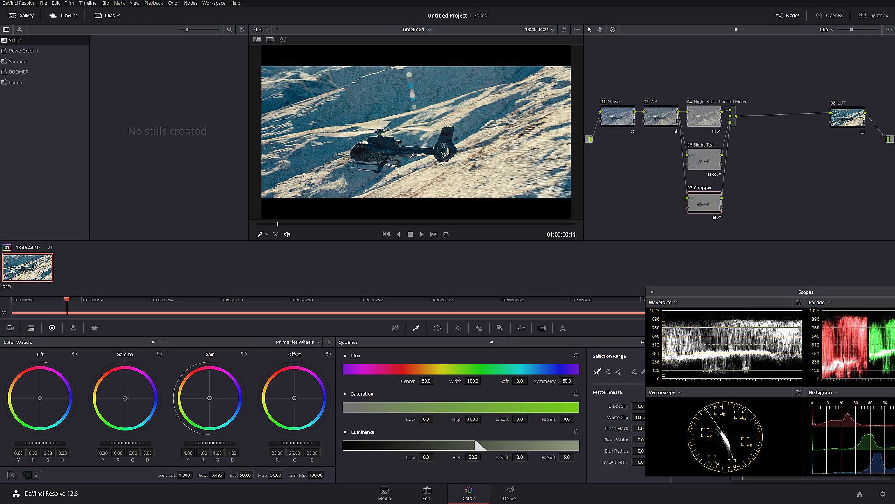
Add a serial node after the Parallel Mixer and slightly lower the highlight end of its blue custom curve.
{"action": "left_click", "coordinate": [733, 118]}
{"action": "key", "text": "alt+s"}
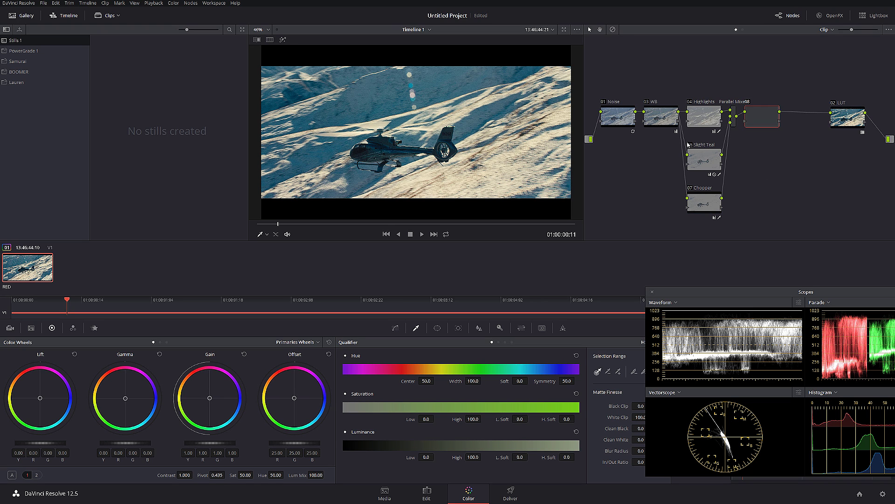
{"action": "left_click", "coordinate": [396, 328]}
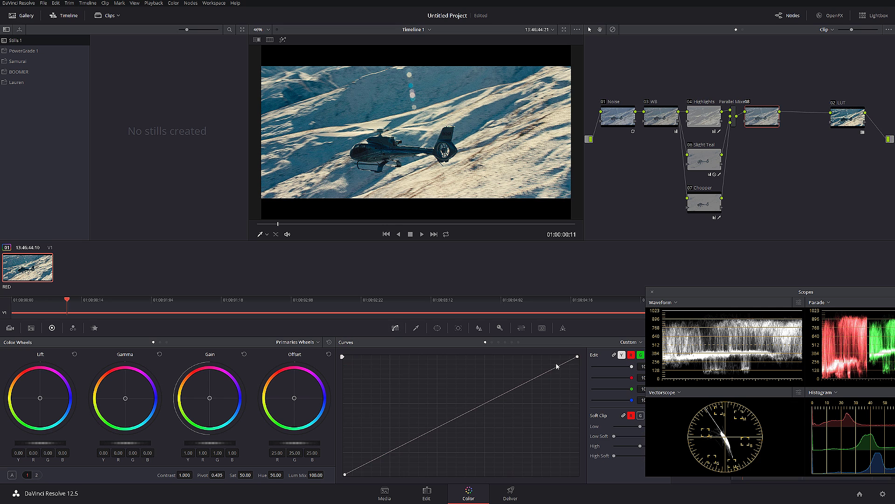
{"action": "left_click_drag", "start_coordinate": [685, 297], "coordinate": [703, 294]}
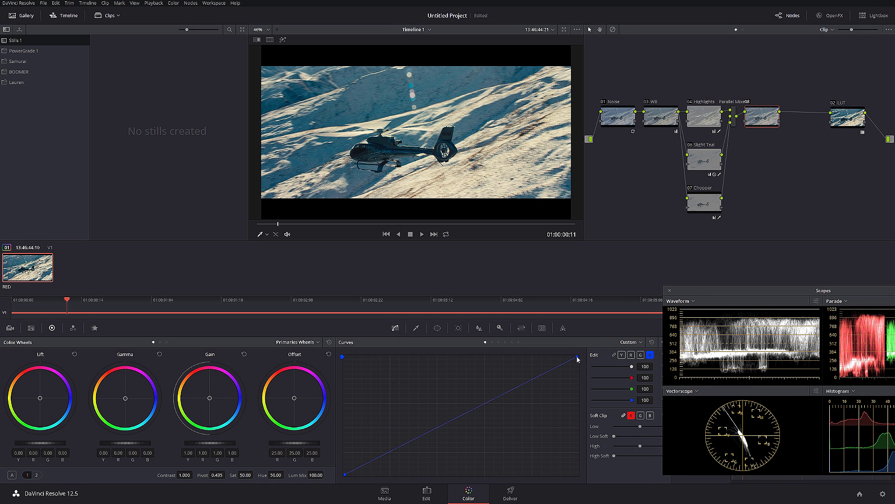
{"action": "left_click_drag", "start_coordinate": [577, 358], "coordinate": [582, 367]}
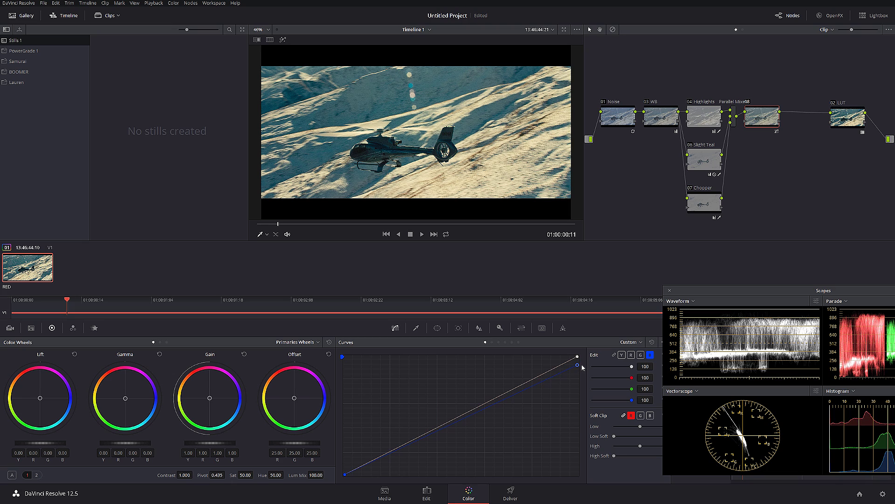
Go to the helicopter in front of the dark mountainside and compare the shot with the grade bypassed and restored.
{"action": "left_click", "coordinate": [365, 225]}
{"action": "left_click_drag", "start_coordinate": [373, 226], "coordinate": [438, 227]}
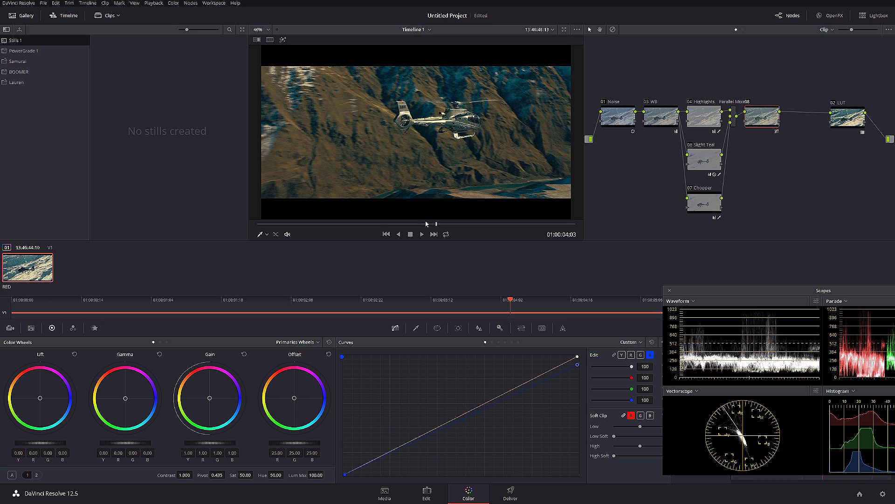
{"action": "key", "text": "alt+d"}
{"action": "key", "text": "alt+d"}
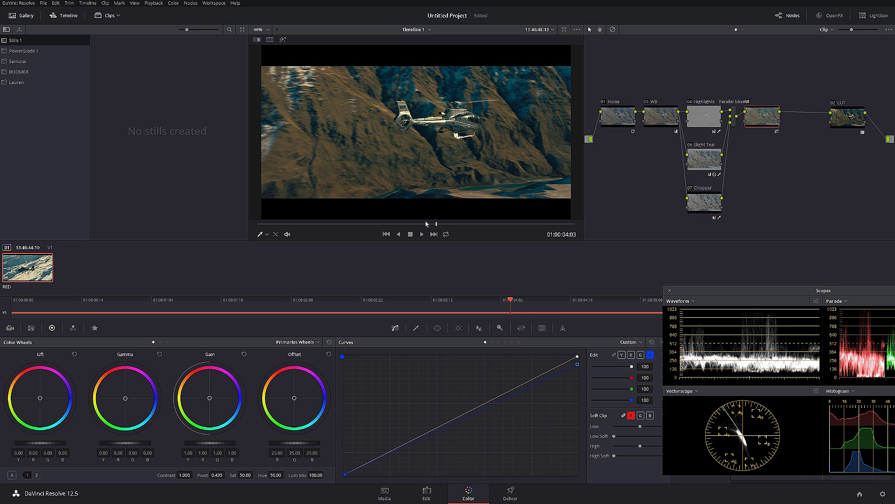
Move the LUT node next to the blue curve node and add a serial node after it.
{"action": "left_click_drag", "start_coordinate": [842, 116], "coordinate": [801, 116]}
{"action": "left_click", "coordinate": [801, 116]}
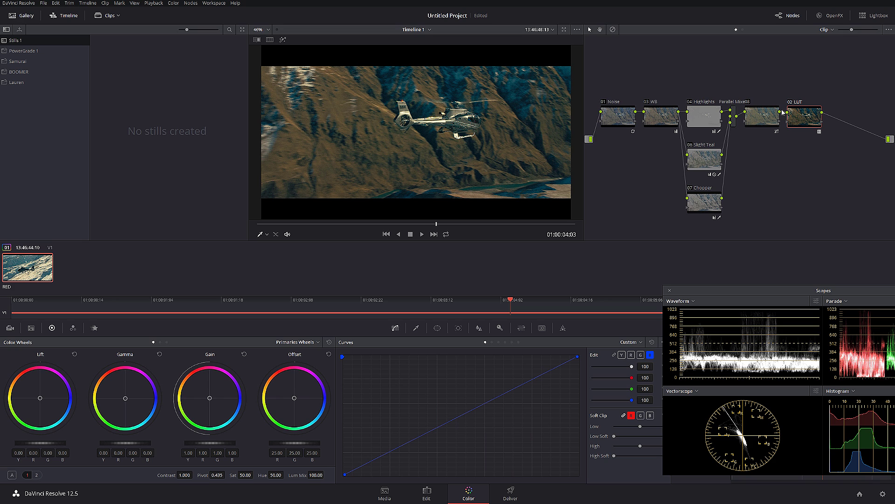
{"action": "key", "text": "alt+s"}
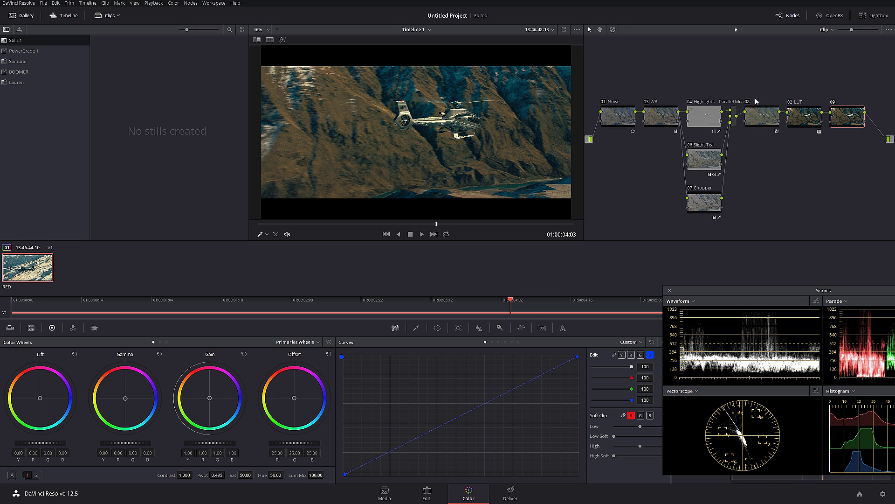
Apply the Film Grain effect from the OpenFX library to the last node in the chain.
{"action": "left_click_drag", "start_coordinate": [764, 133], "coordinate": [653, 144]}
{"action": "left_click", "coordinate": [831, 17]}
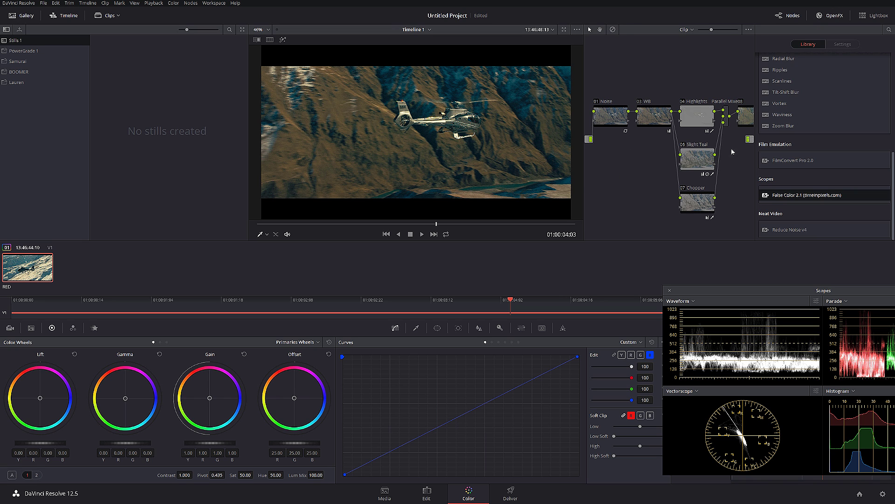
{"action": "scroll", "coordinate": [819, 160], "scroll_direction": "up", "scroll_amount": 5}
{"action": "left_click_drag", "start_coordinate": [710, 148], "coordinate": [568, 185]}
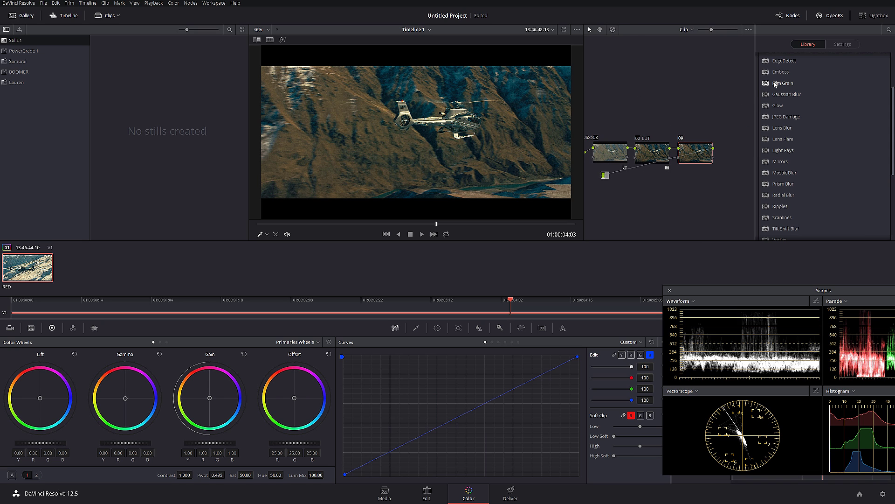
{"action": "left_click_drag", "start_coordinate": [776, 85], "coordinate": [694, 150]}
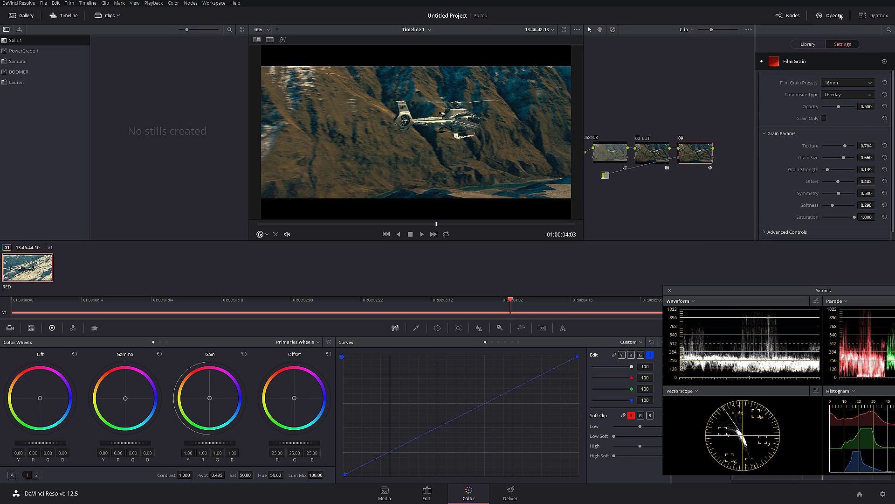
{"action": "left_click", "coordinate": [835, 16]}
{"action": "left_click", "coordinate": [834, 16]}
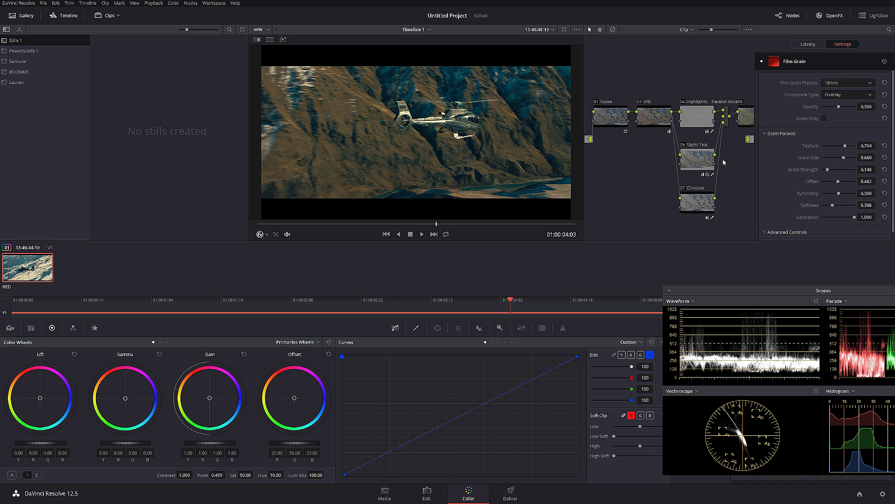
Set the Film Grain's Saturation to 0, Grain Size to 0.773 and Grain Strength to 0.319, judging the grain on the enlarged helicopter.
{"action": "left_click_drag", "start_coordinate": [723, 162], "coordinate": [660, 168]}
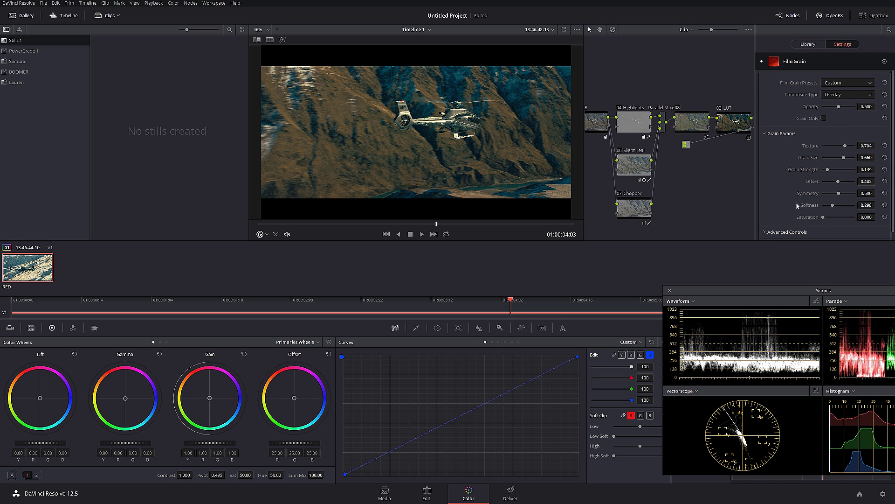
{"action": "scroll", "coordinate": [431, 132], "scroll_direction": "up", "scroll_amount": 10}
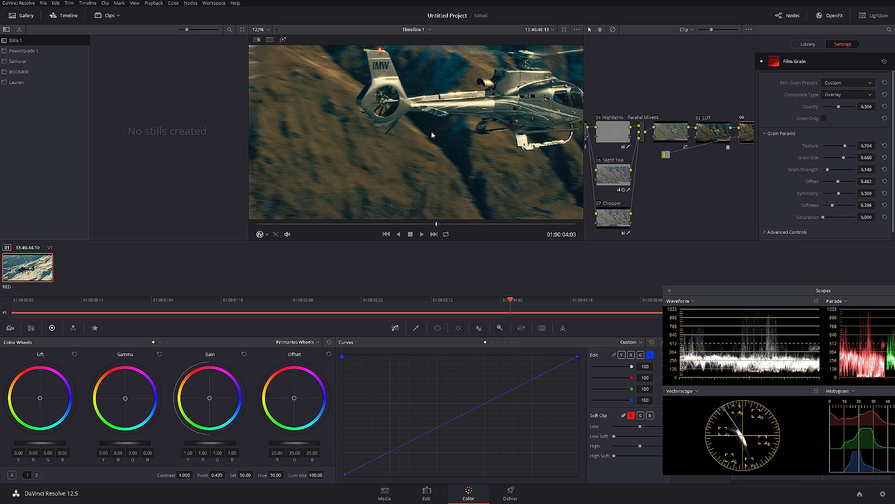
{"action": "scroll", "coordinate": [442, 135], "scroll_direction": "up", "scroll_amount": 1}
{"action": "left_click_drag", "start_coordinate": [442, 135], "coordinate": [404, 149]}
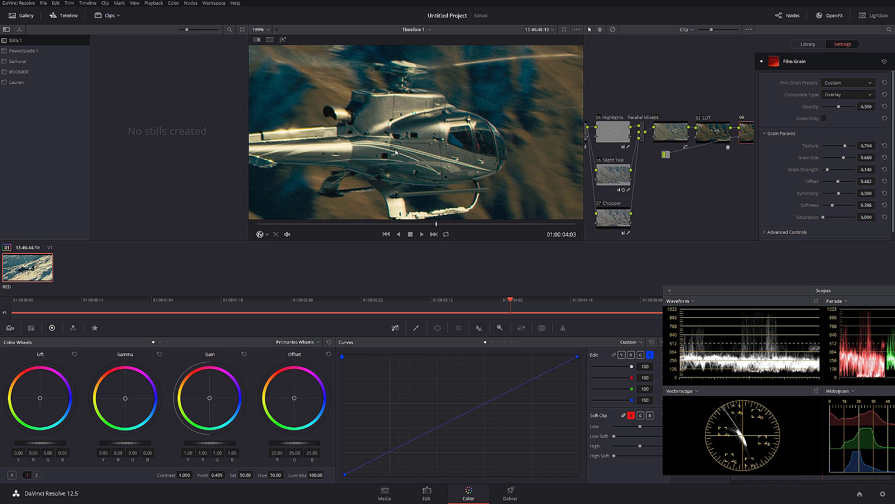
{"action": "left_click_drag", "start_coordinate": [718, 165], "coordinate": [664, 177]}
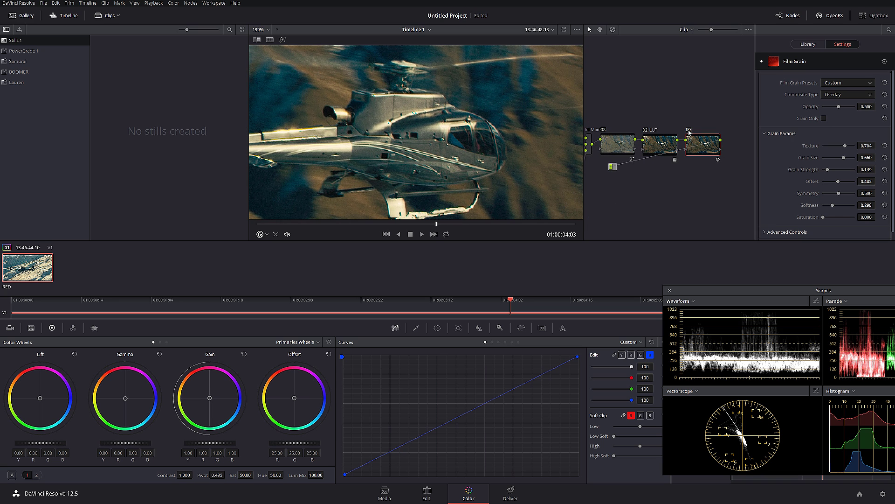
{"action": "left_click", "coordinate": [689, 133]}
{"action": "mouse_move", "coordinate": [866, 157]}
{"action": "left_mouse_down"}
{"action": "mouse_move", "coordinate": [876, 157]}
{"action": "mouse_move", "coordinate": [878, 169]}
{"action": "left_mouse_up"}
Fit the image to the viewer, scrub from the clip's start to the dark mountainside, and compare the full grade off and on.
{"action": "left_click_drag", "start_coordinate": [437, 227], "coordinate": [225, 223]}
{"action": "key", "text": "shift+z"}
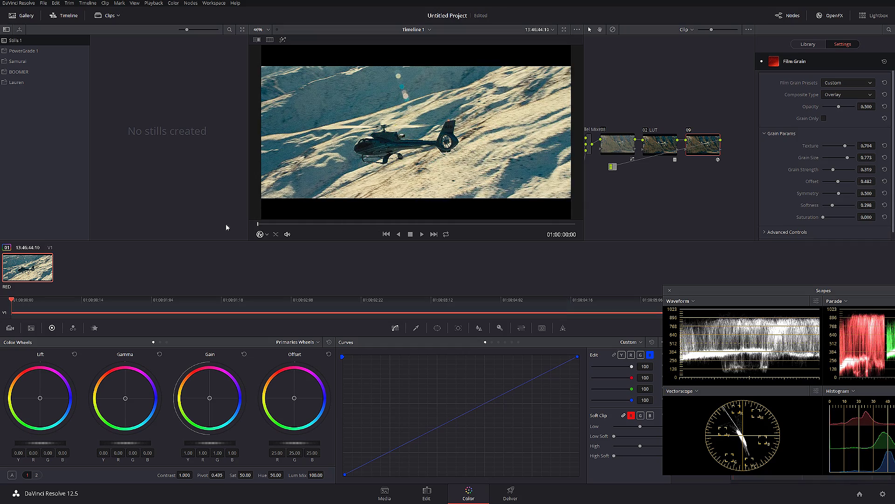
{"action": "left_click_drag", "start_coordinate": [357, 215], "coordinate": [448, 213]}
{"action": "key", "text": "shift+d"}
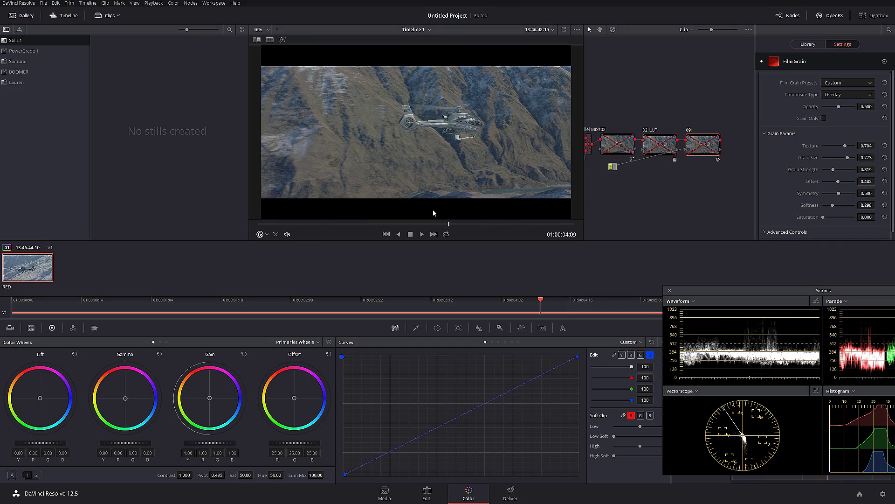
{"action": "key", "text": "shift+d"}
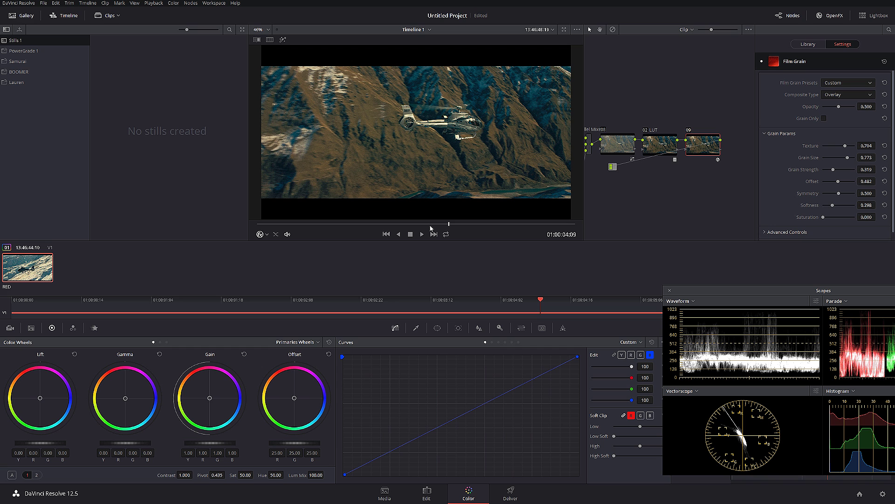